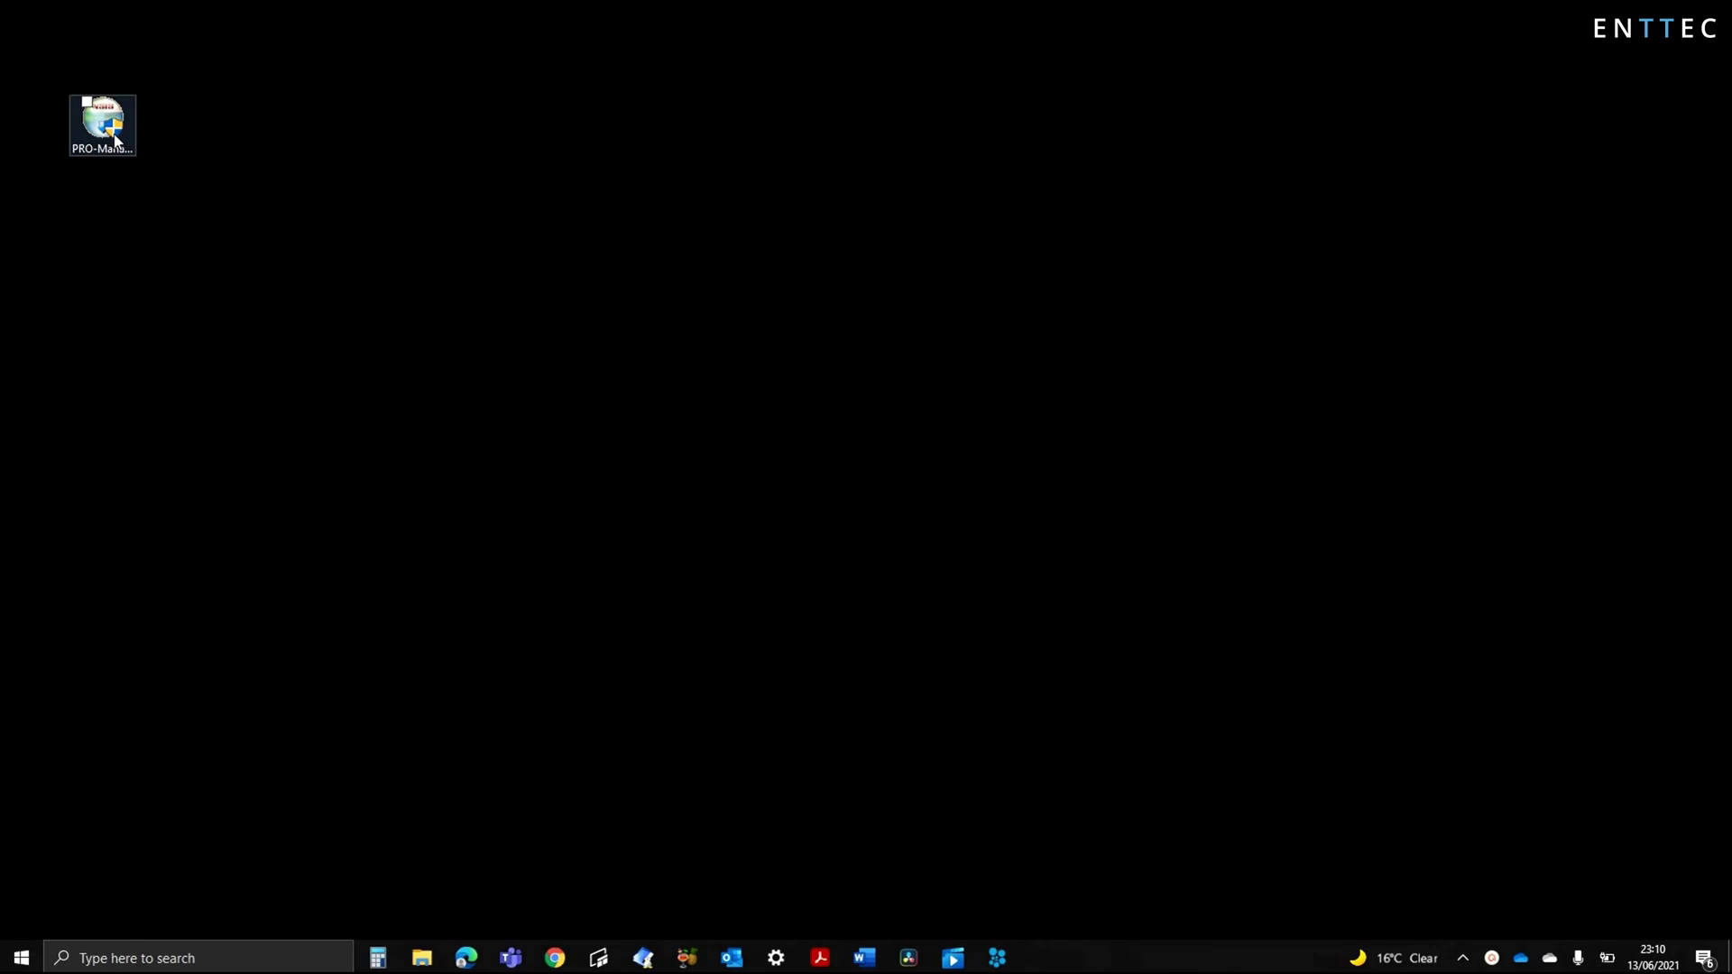
# Launch the PRO-Manager 2.47 installer and accept its license agreement
pyautogui.click(105, 124)
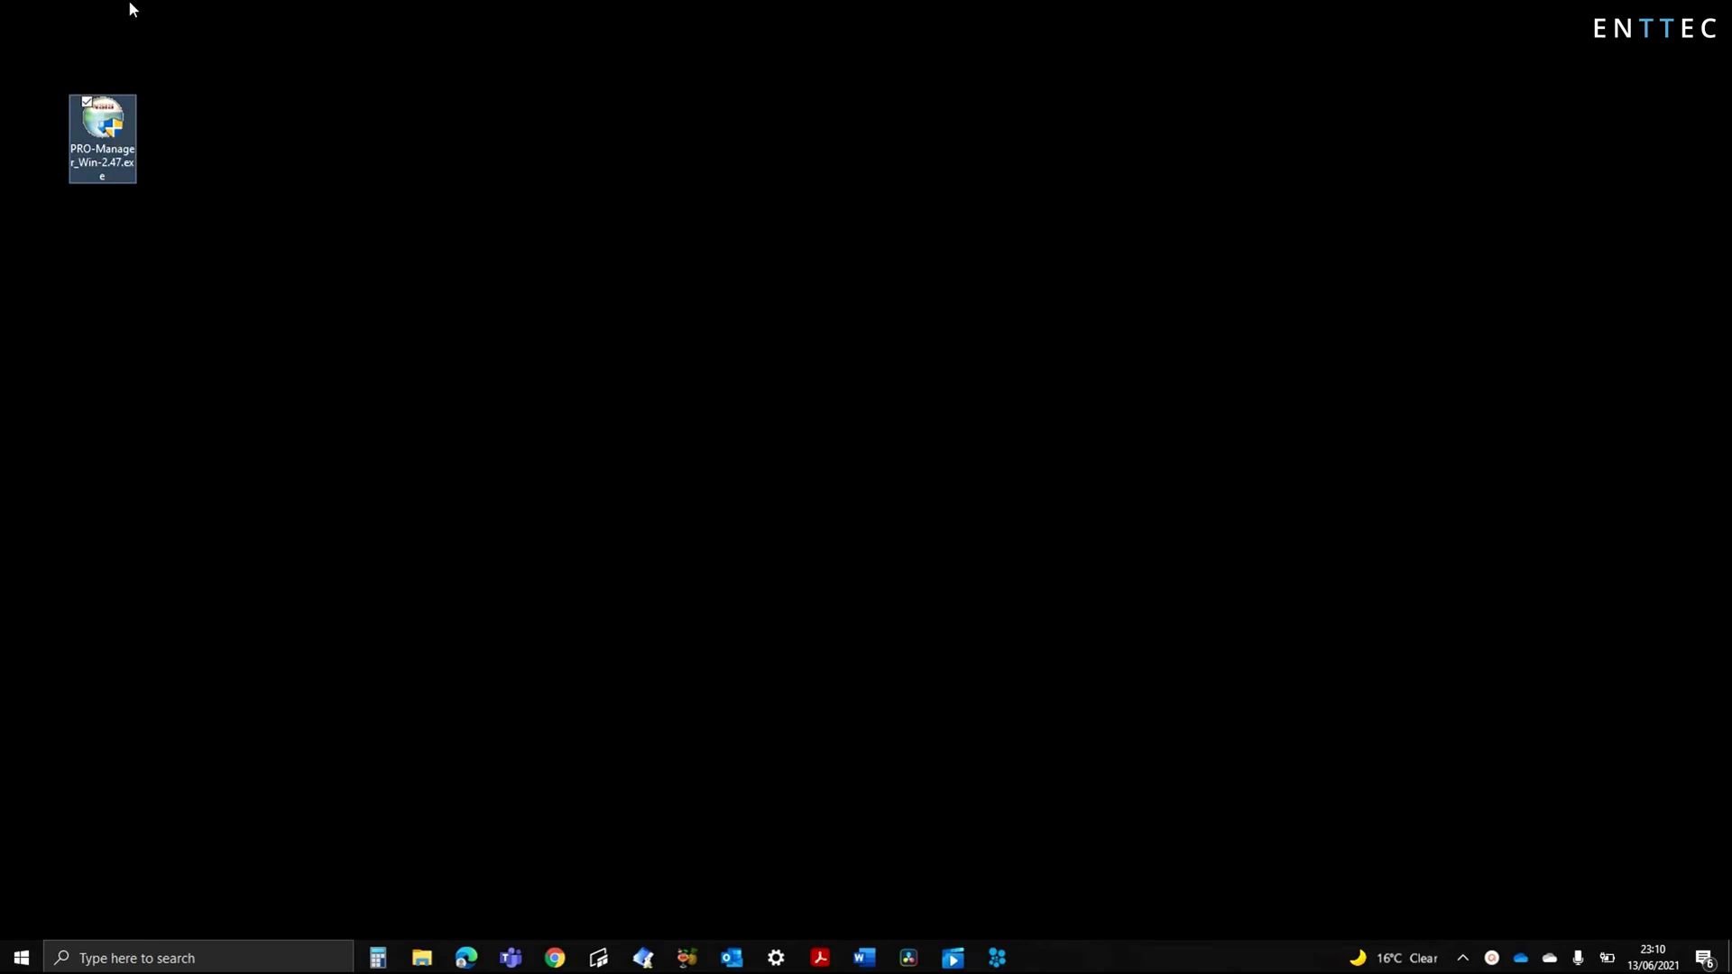
pyautogui.press('Return')
pyautogui.press('Return')
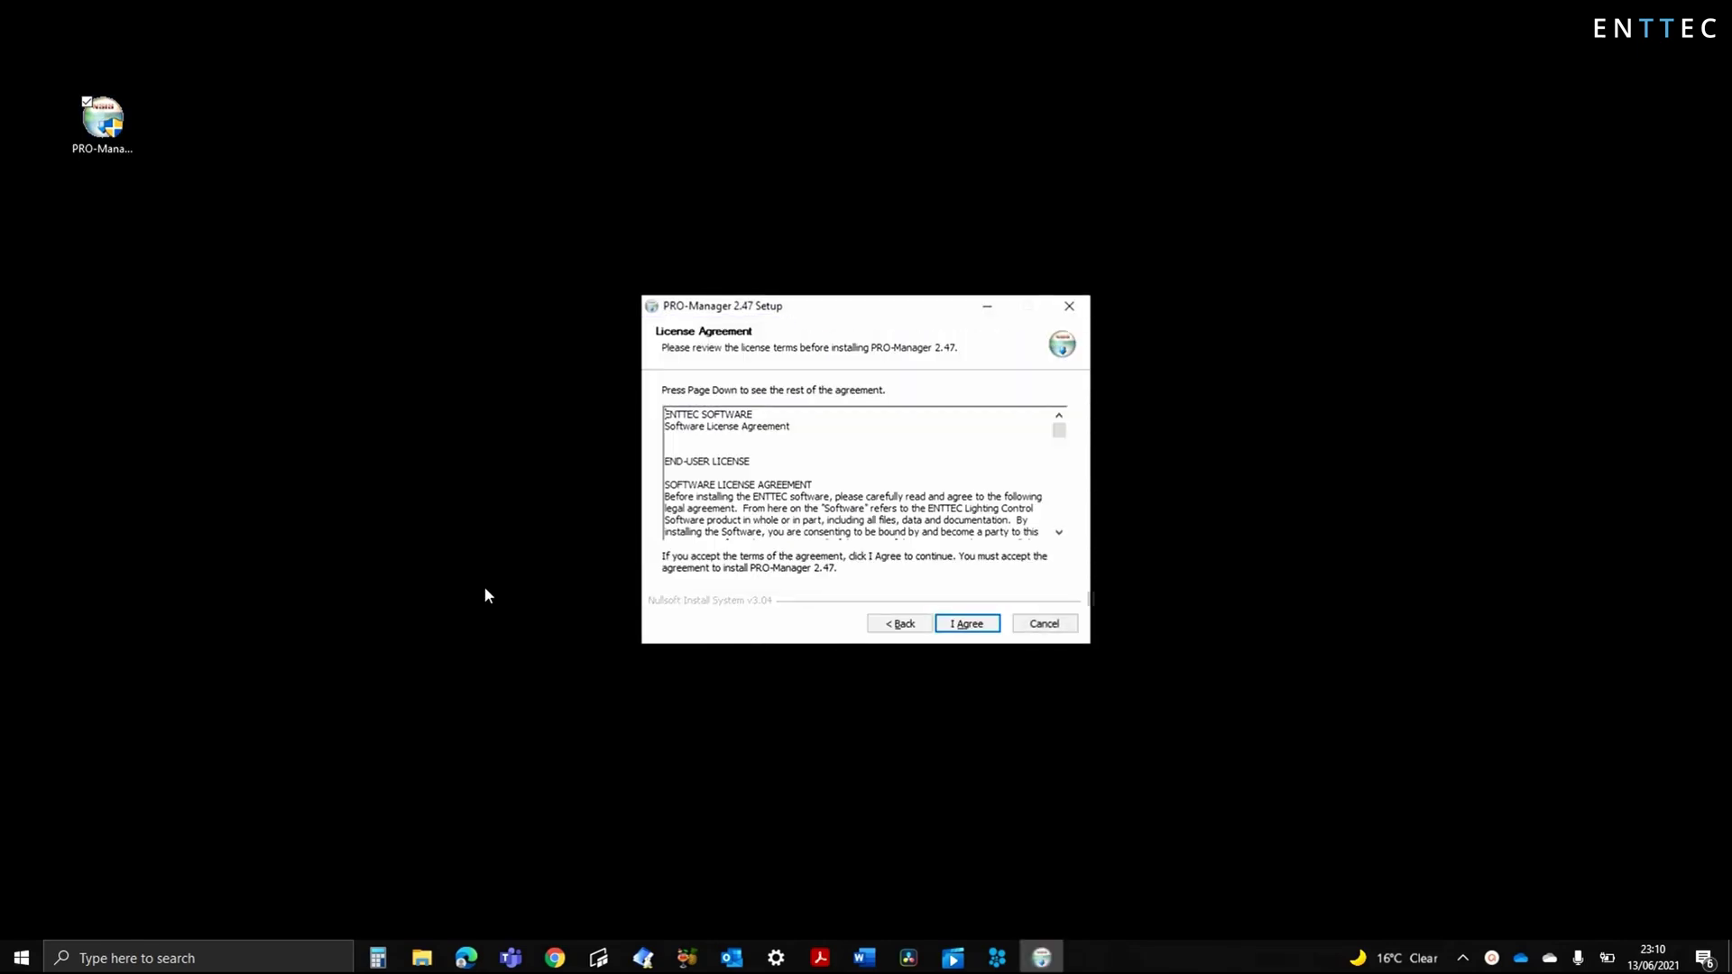
pyautogui.press('Return')
pyautogui.press('Return')
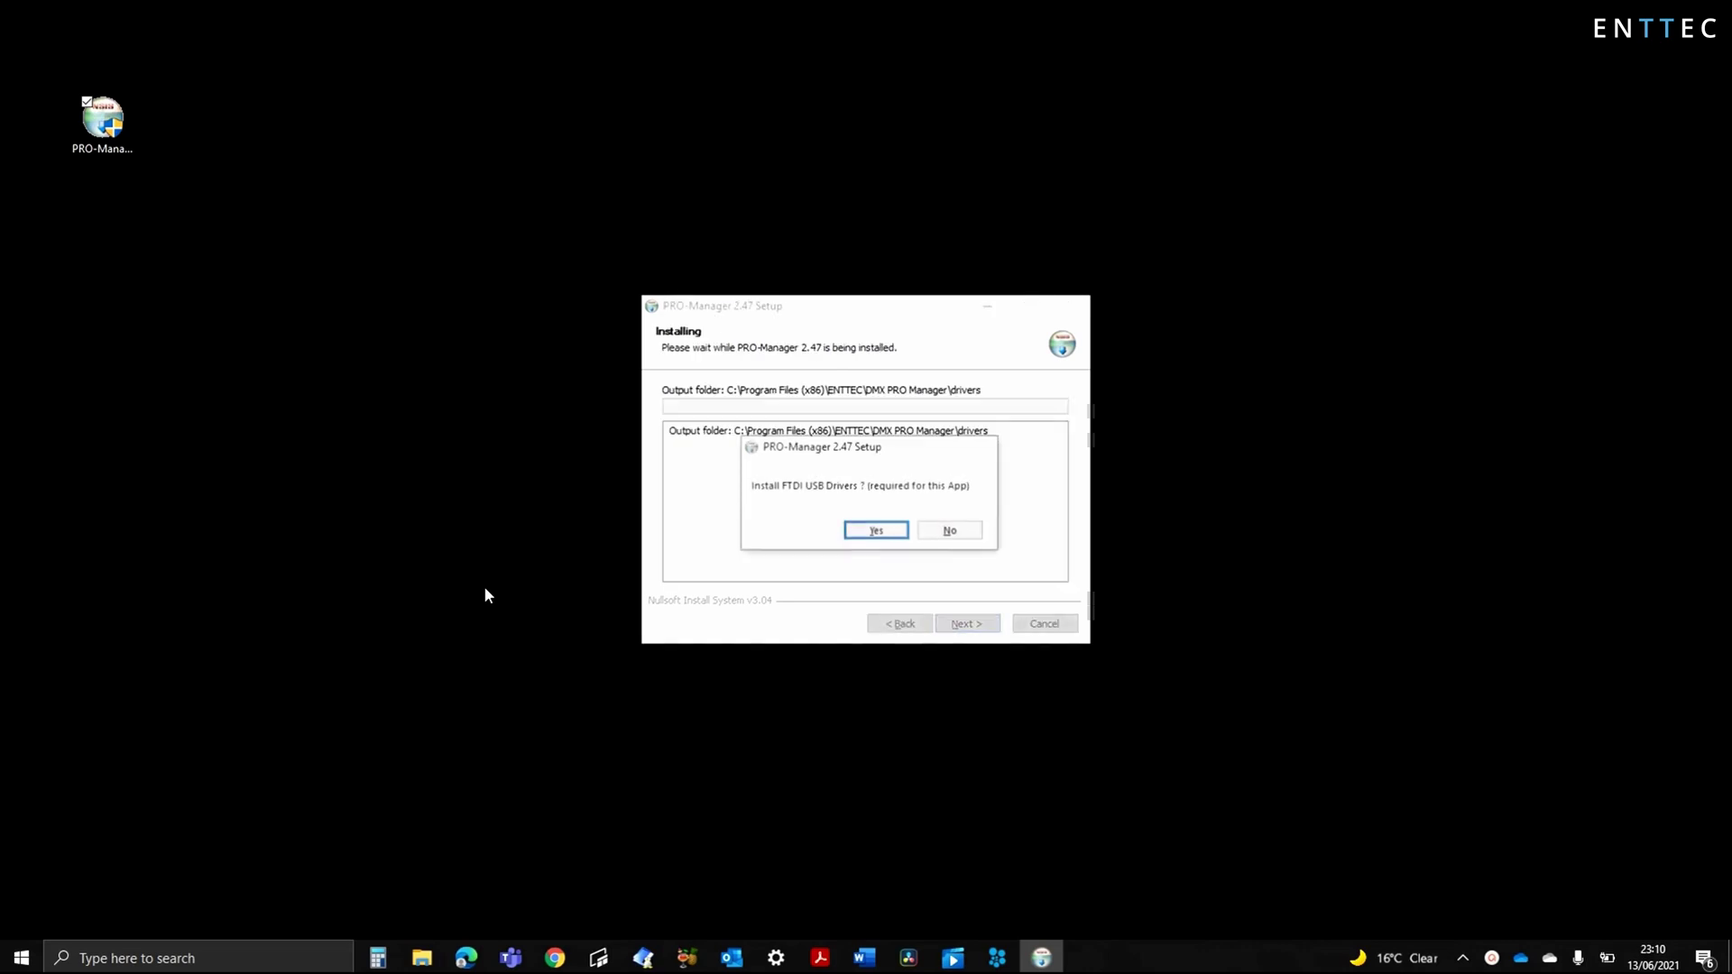
# Install the FTDI USB drivers and finish setup without launching PRO-Manager
pyautogui.press('Return')
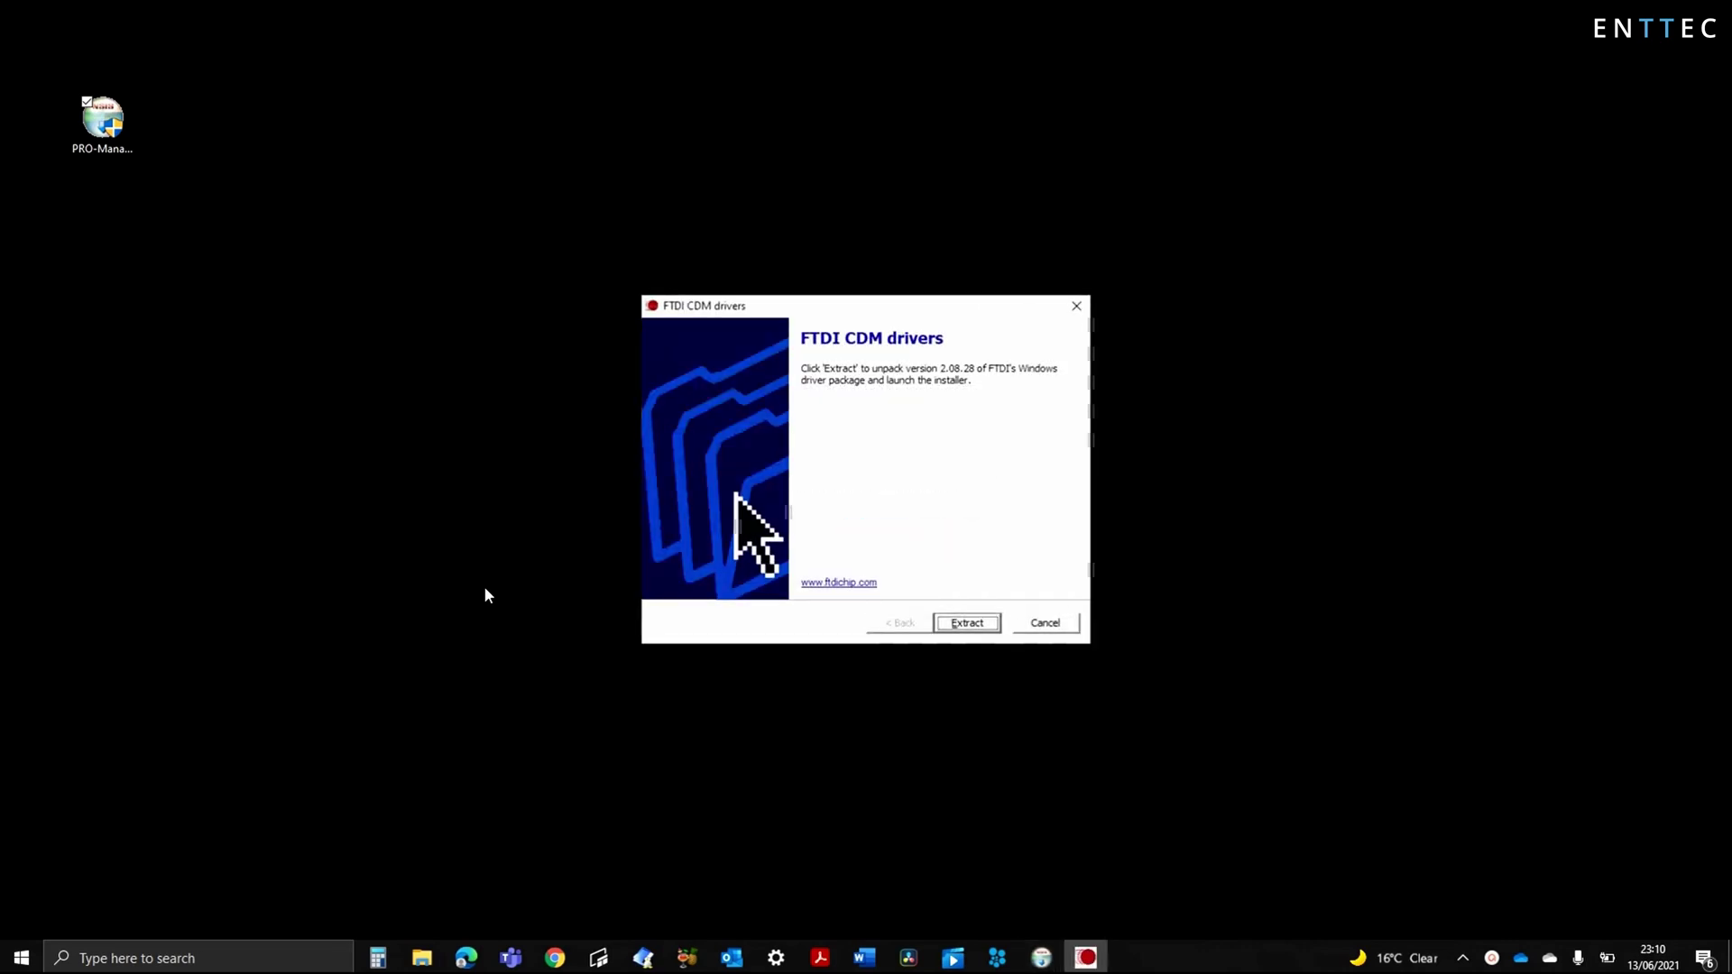
pyautogui.press('Return')
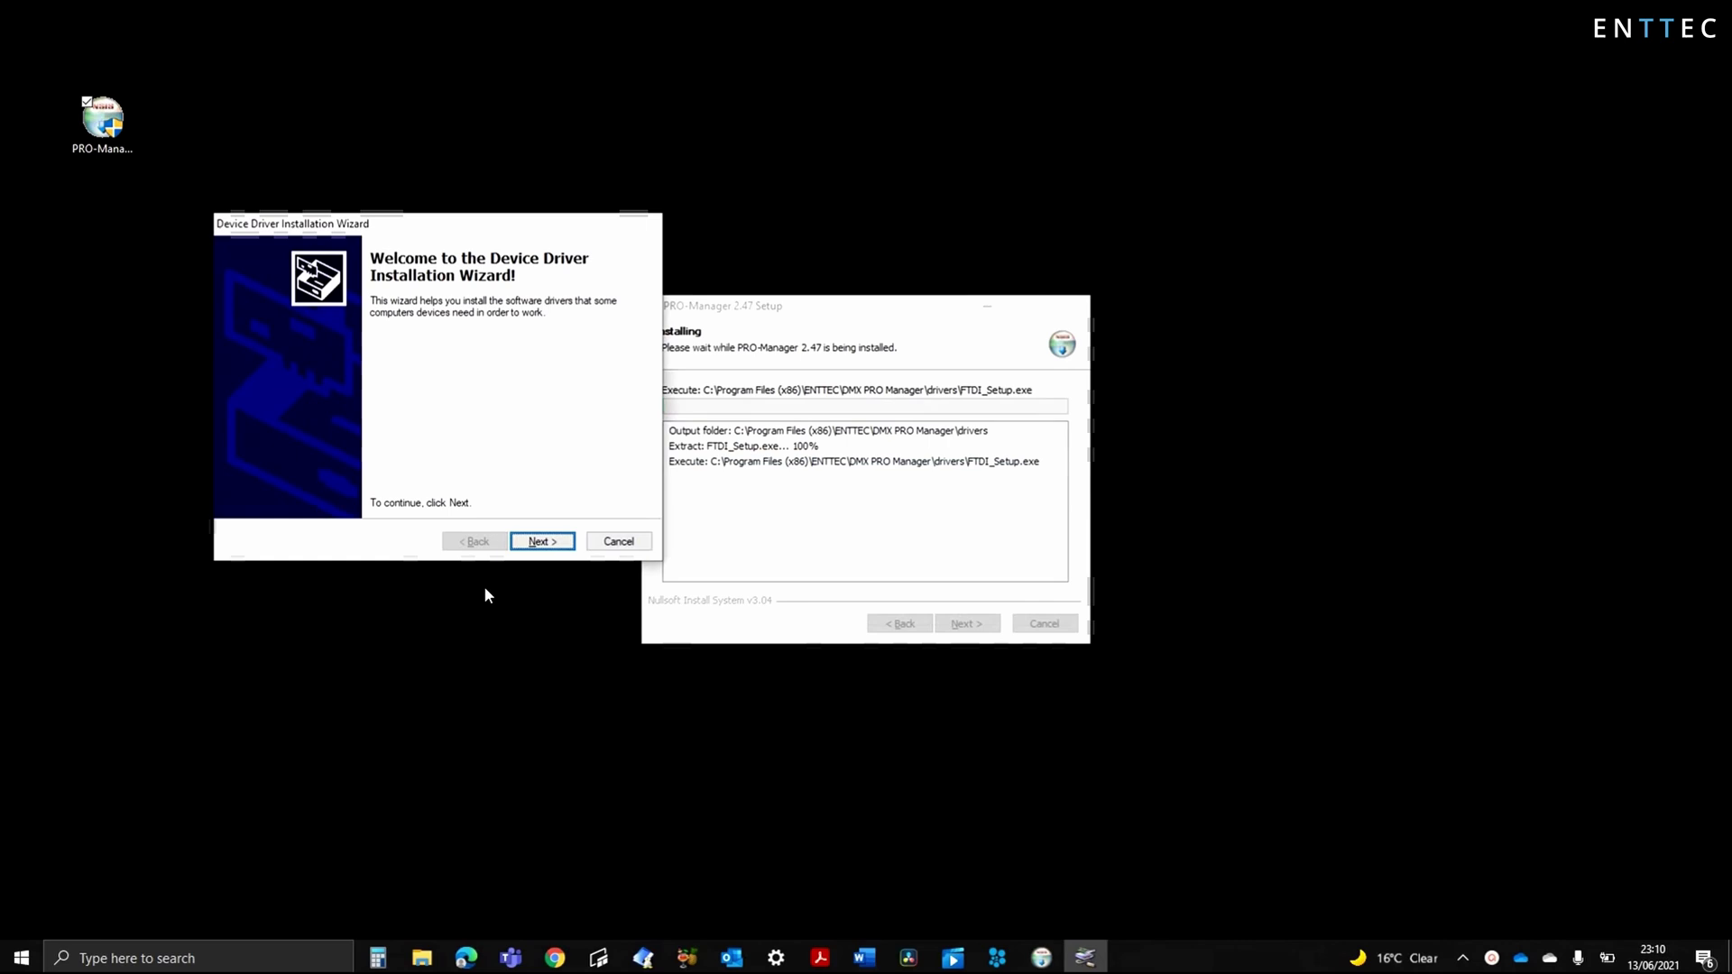
pyautogui.press('Return')
pyautogui.press('Return')
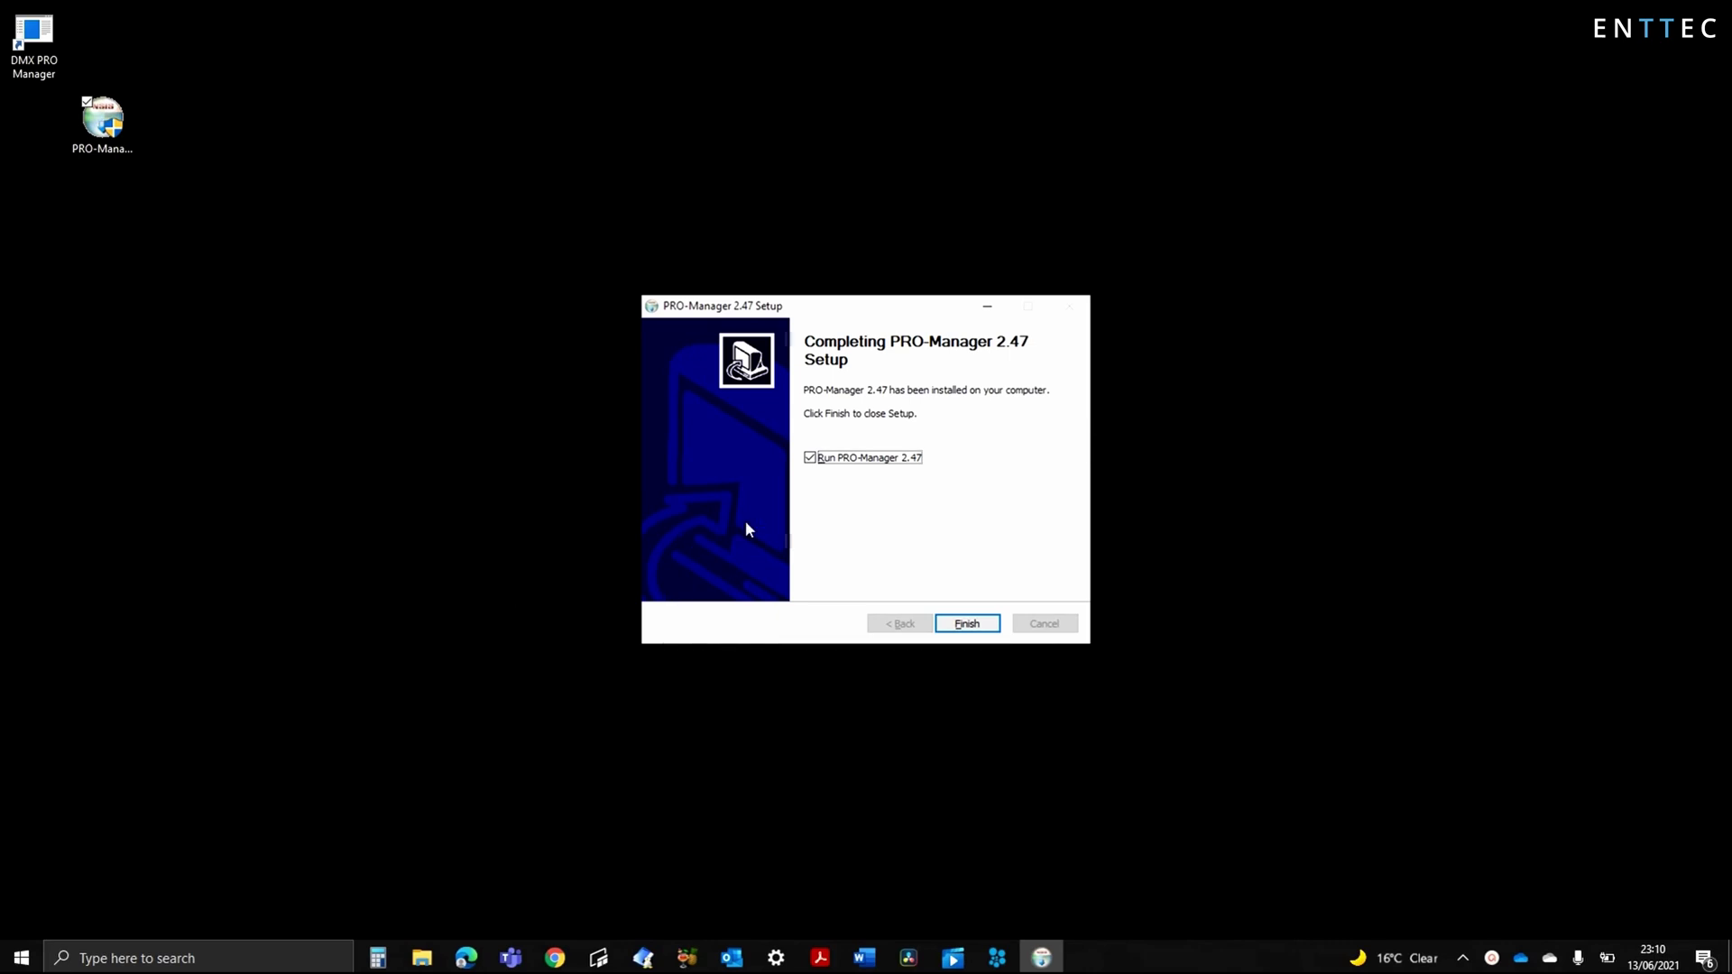
pyautogui.click(810, 457)
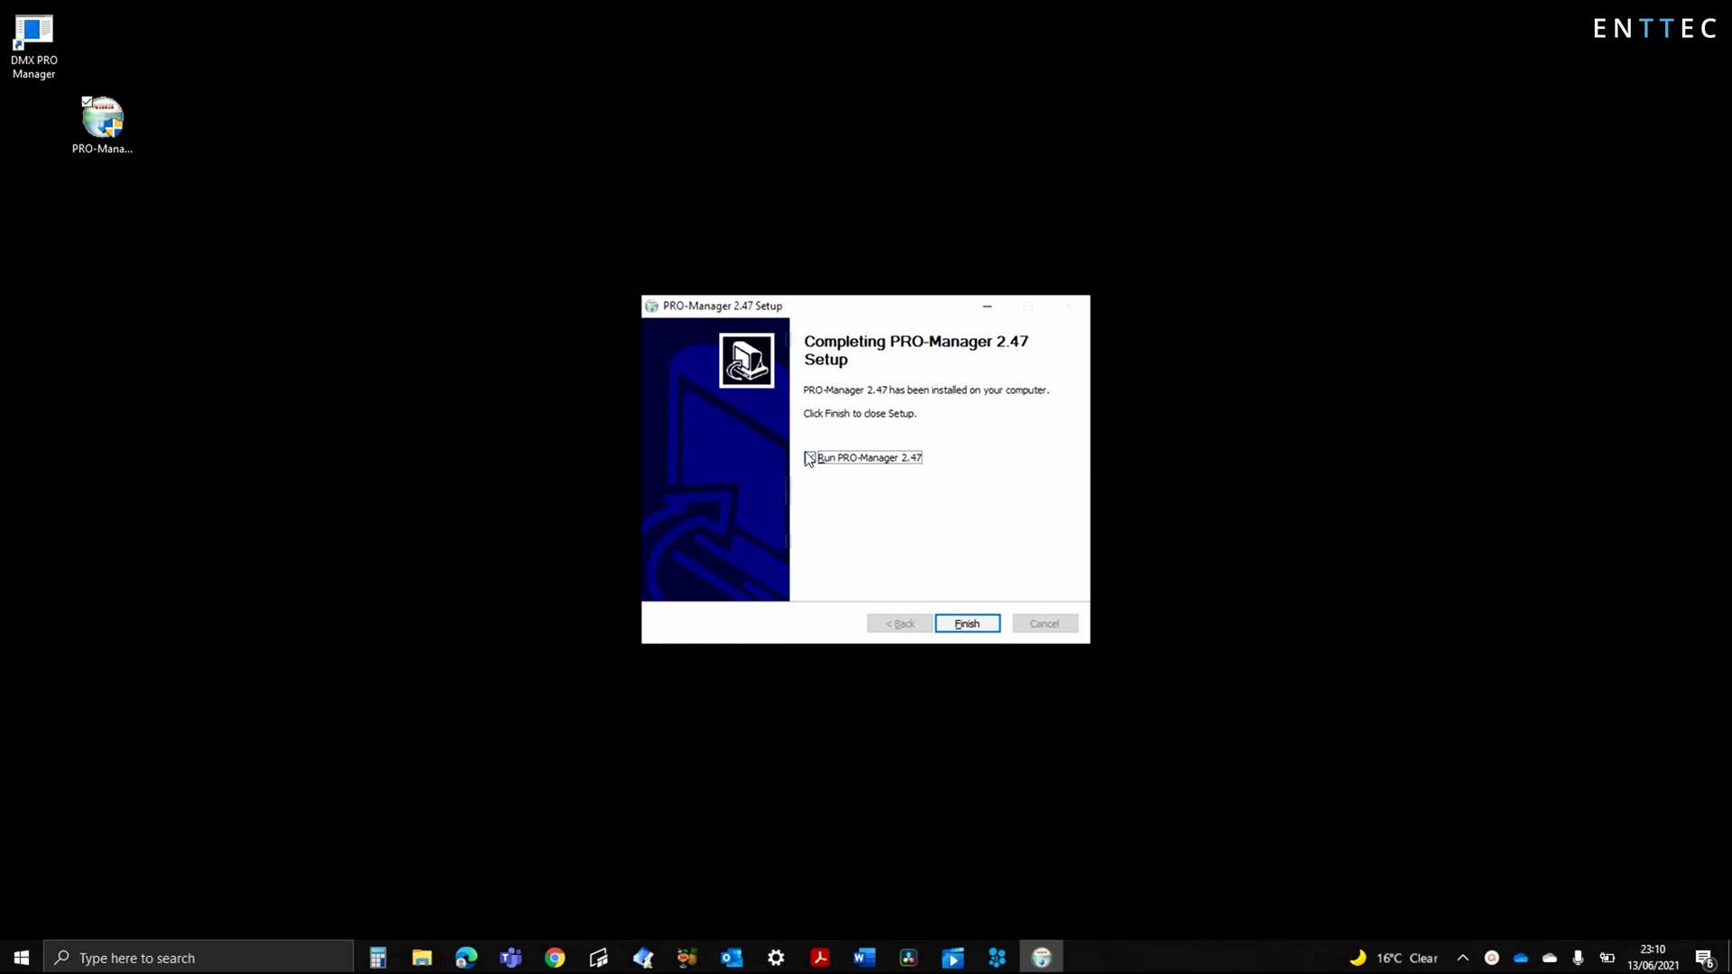
pyautogui.click(966, 624)
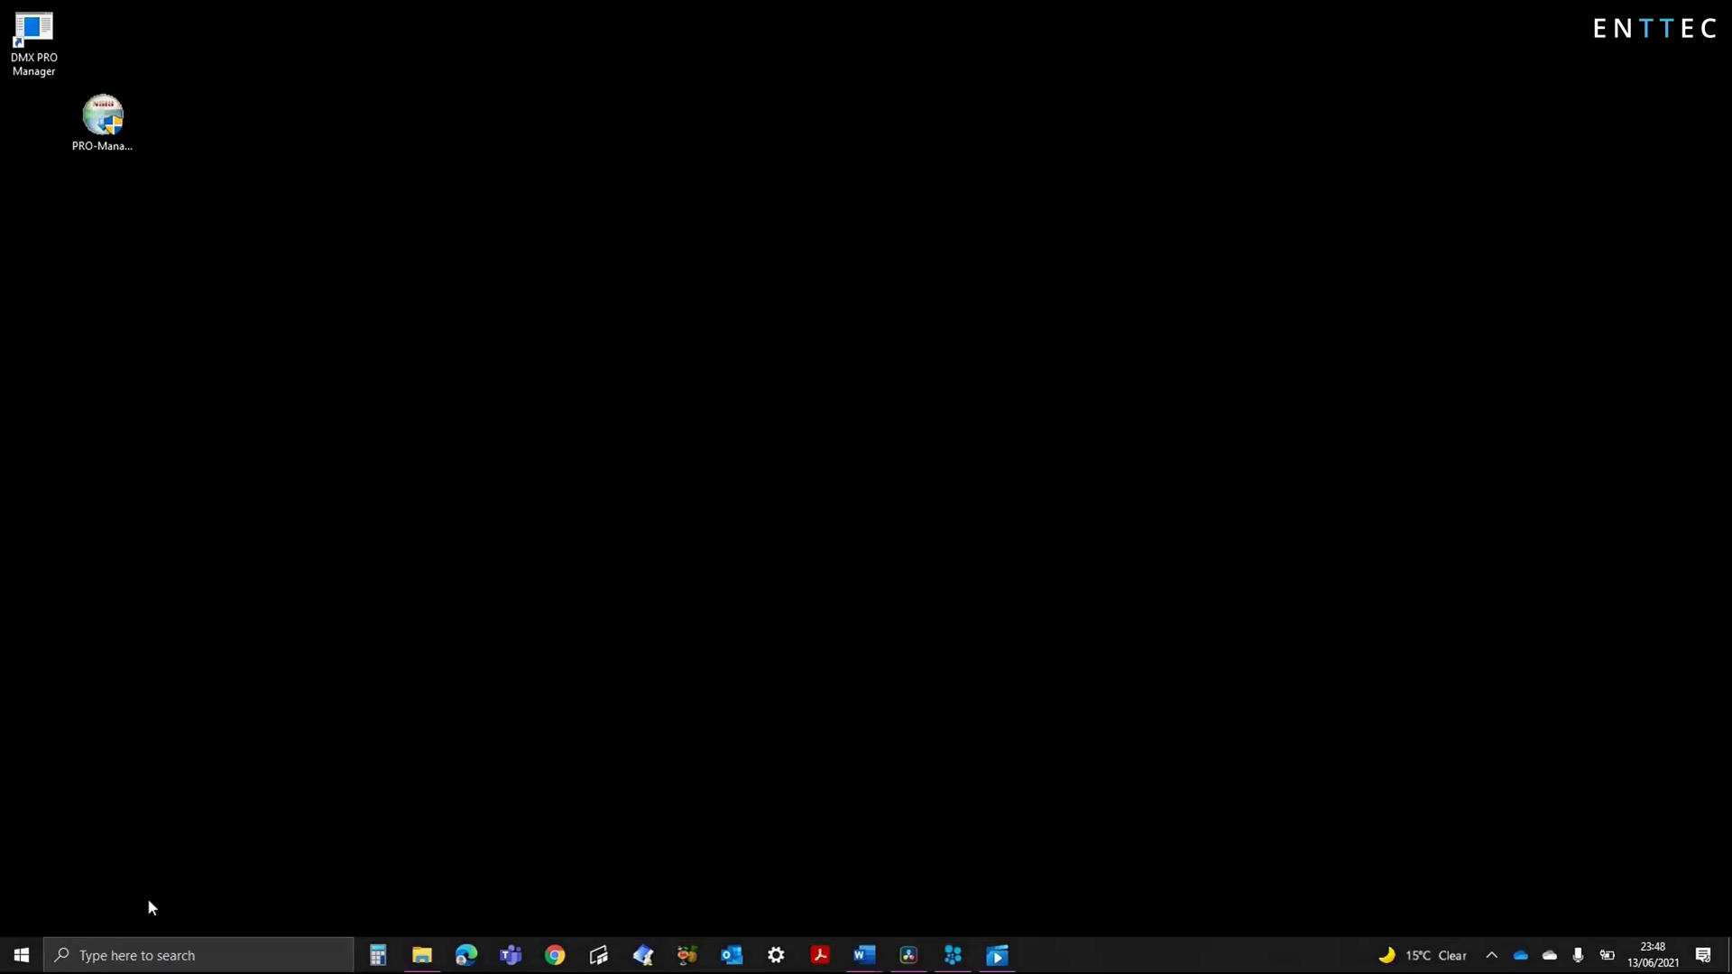
# Launch DMX PRO Manager from Start search and connect the DMX USB PRO - EN269739
pyautogui.click(122, 955)
pyautogui.write('pro man')
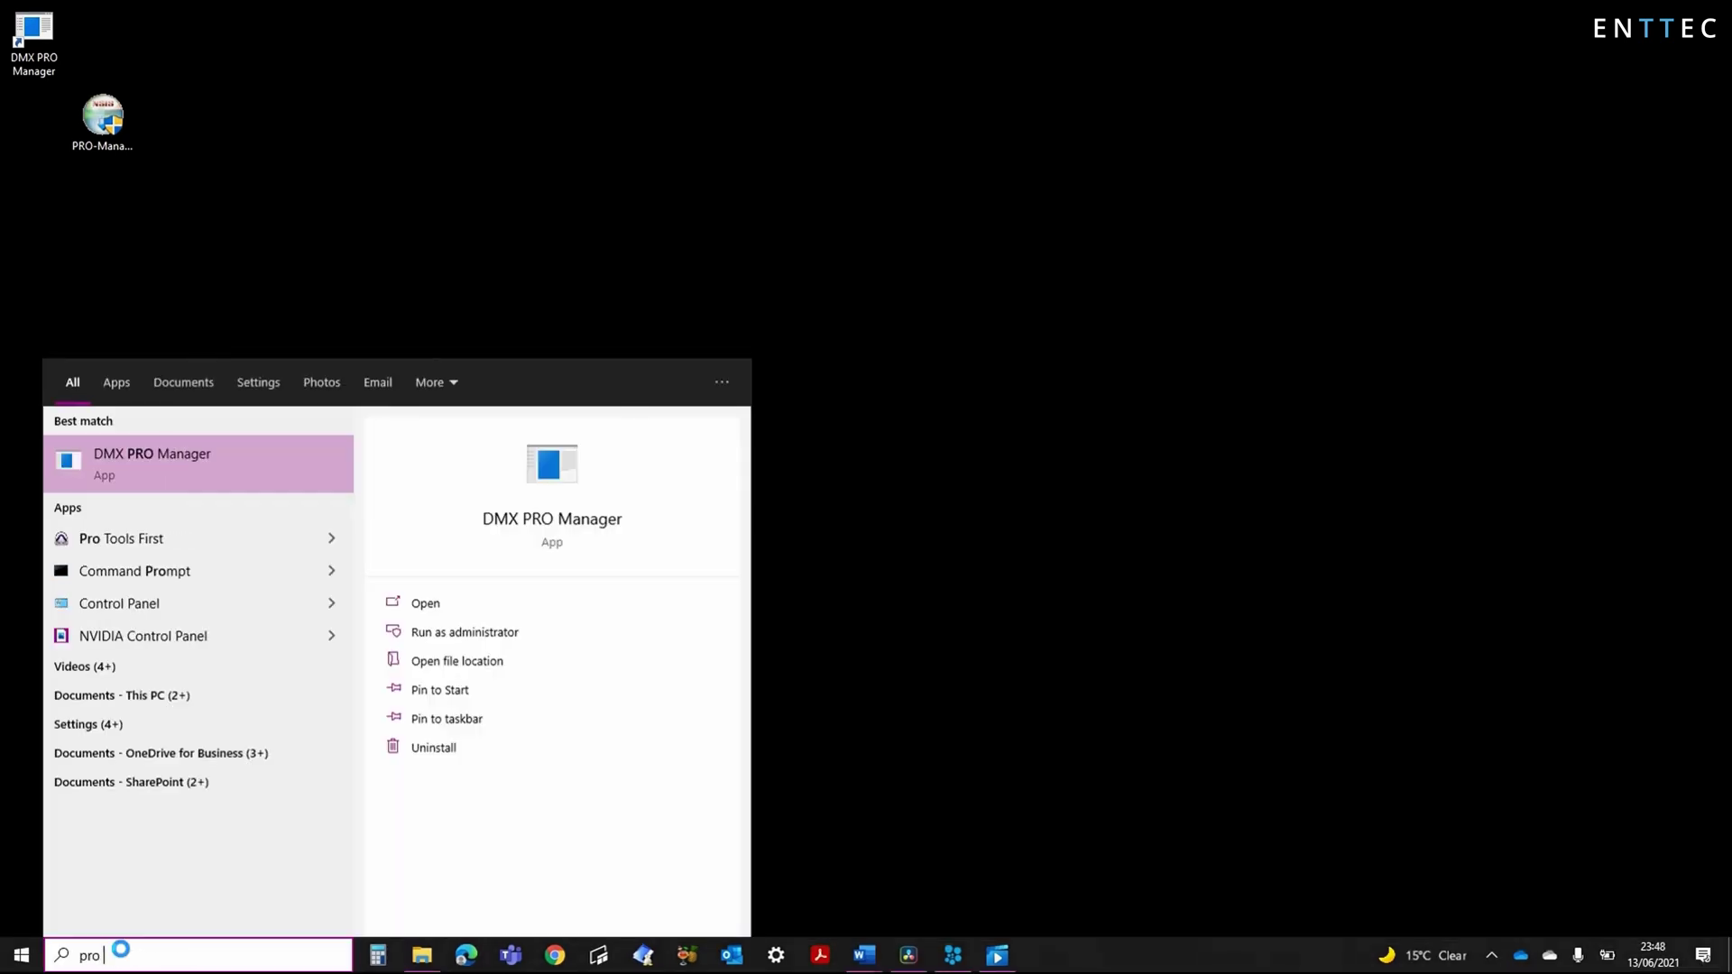
pyautogui.press('Return')
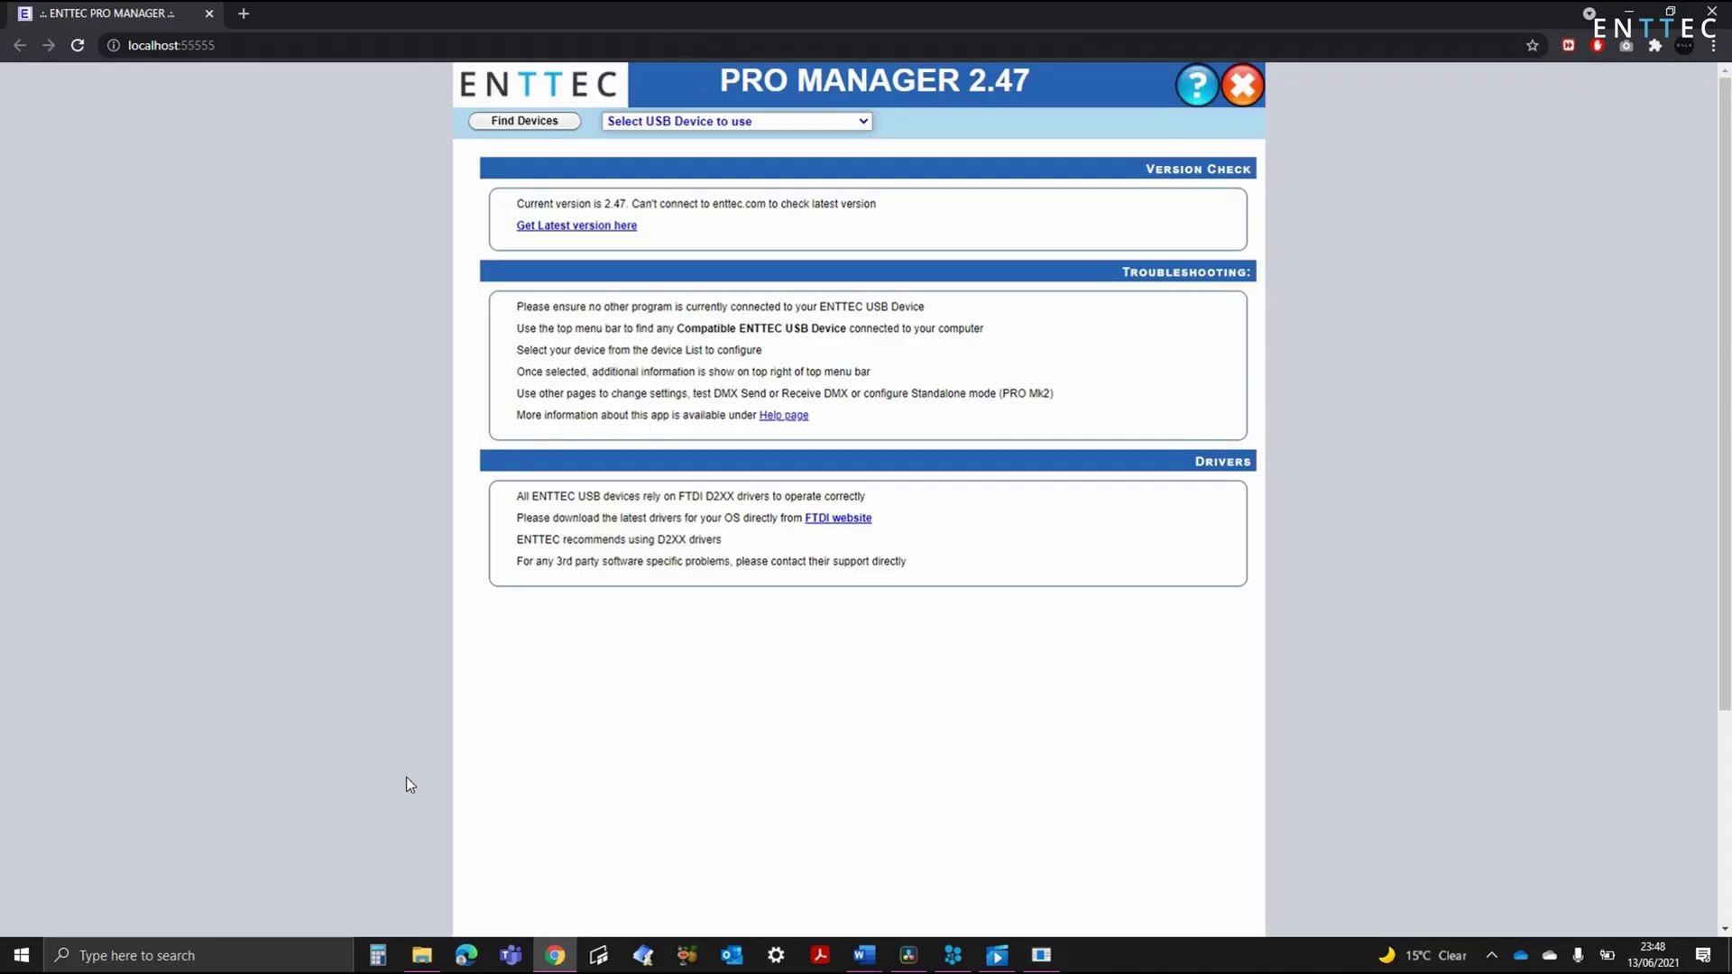
pyautogui.click(513, 123)
pyautogui.click(688, 120)
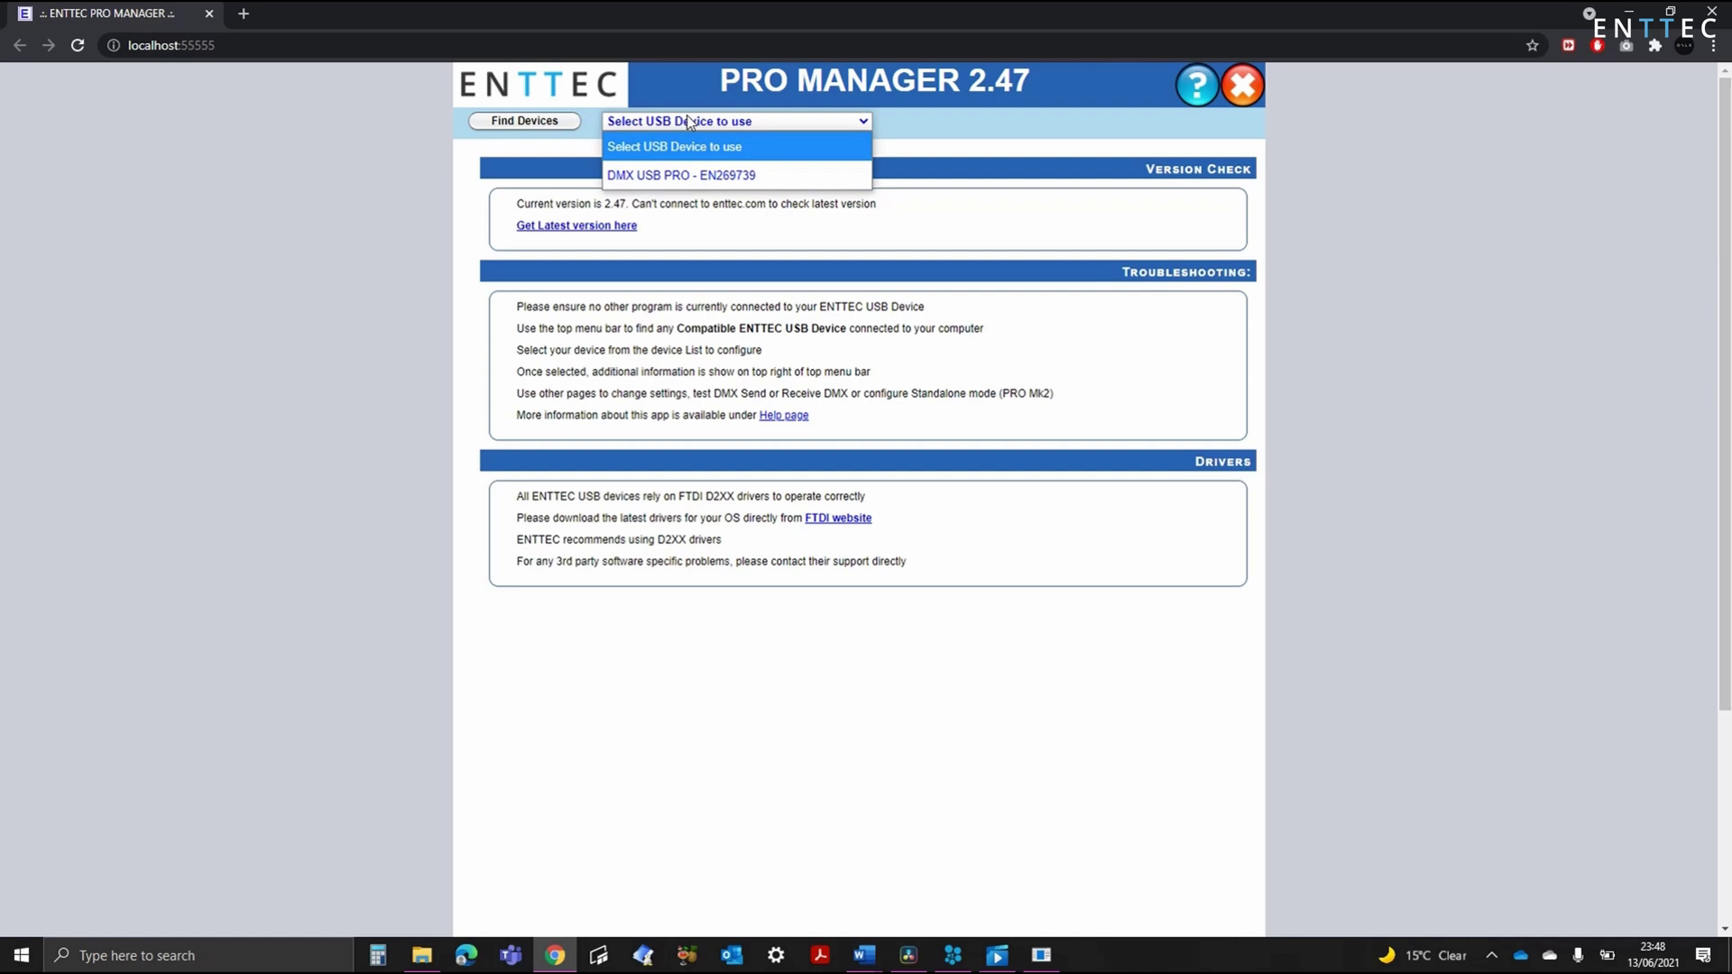
pyautogui.click(692, 175)
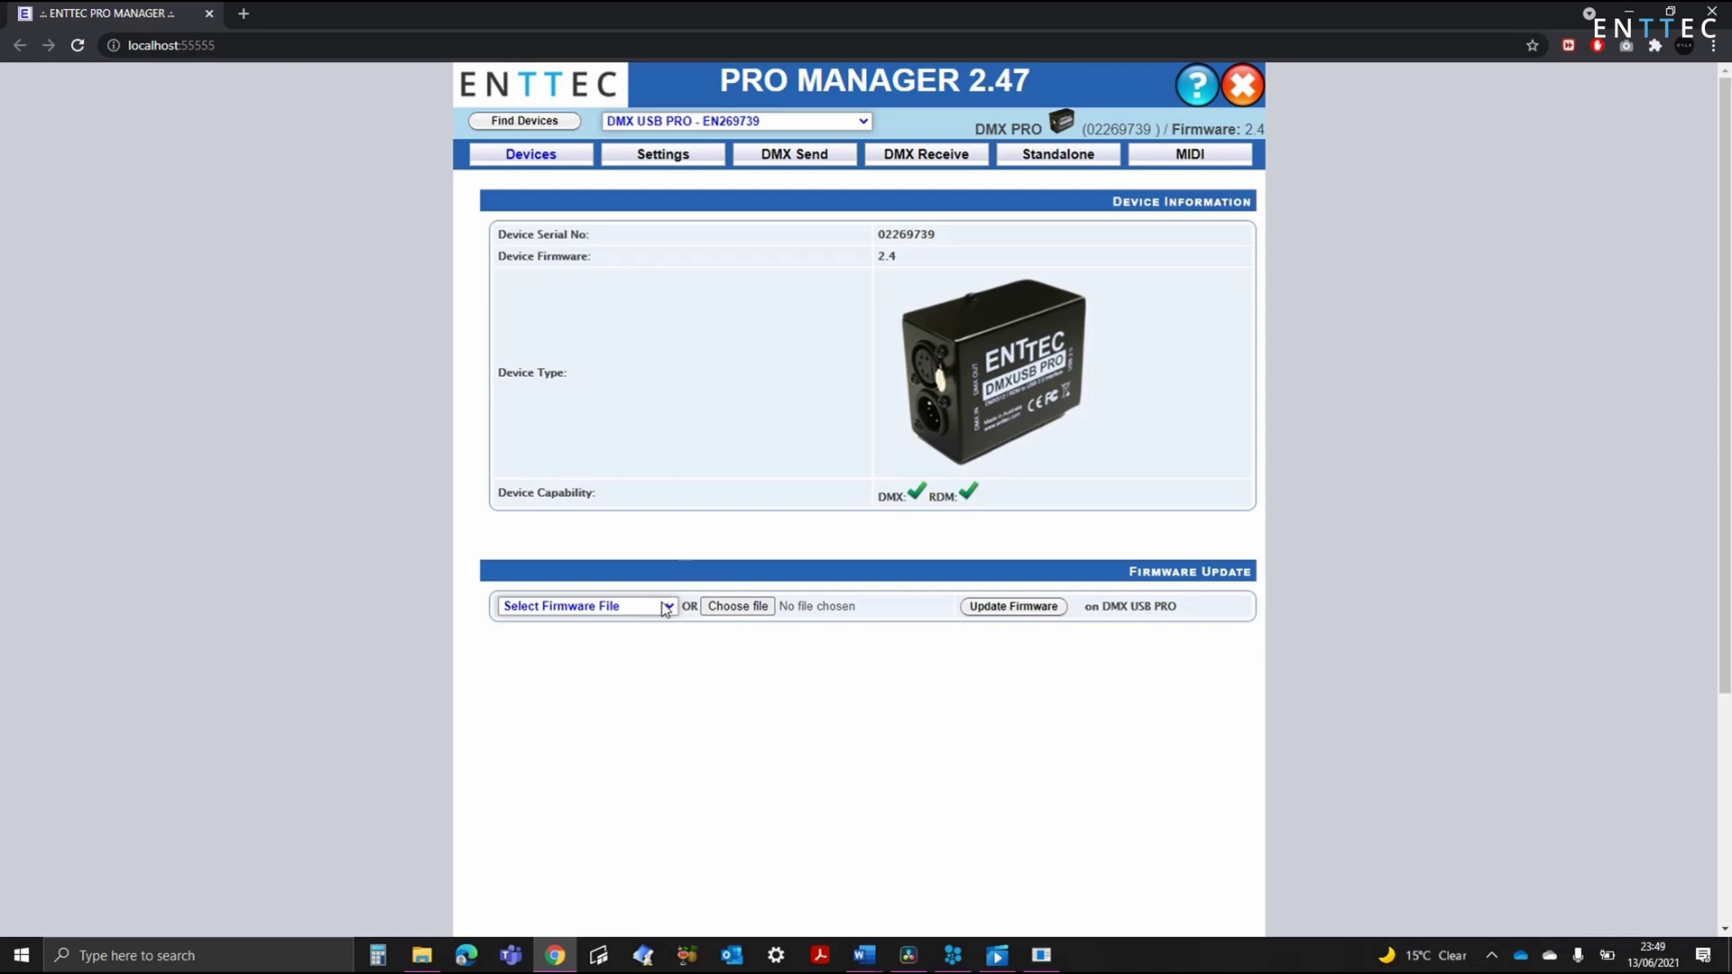
# Flash the DMX USB PRO with the USB PRO Fw 1.44 (DMX) firmware
pyautogui.click(653, 609)
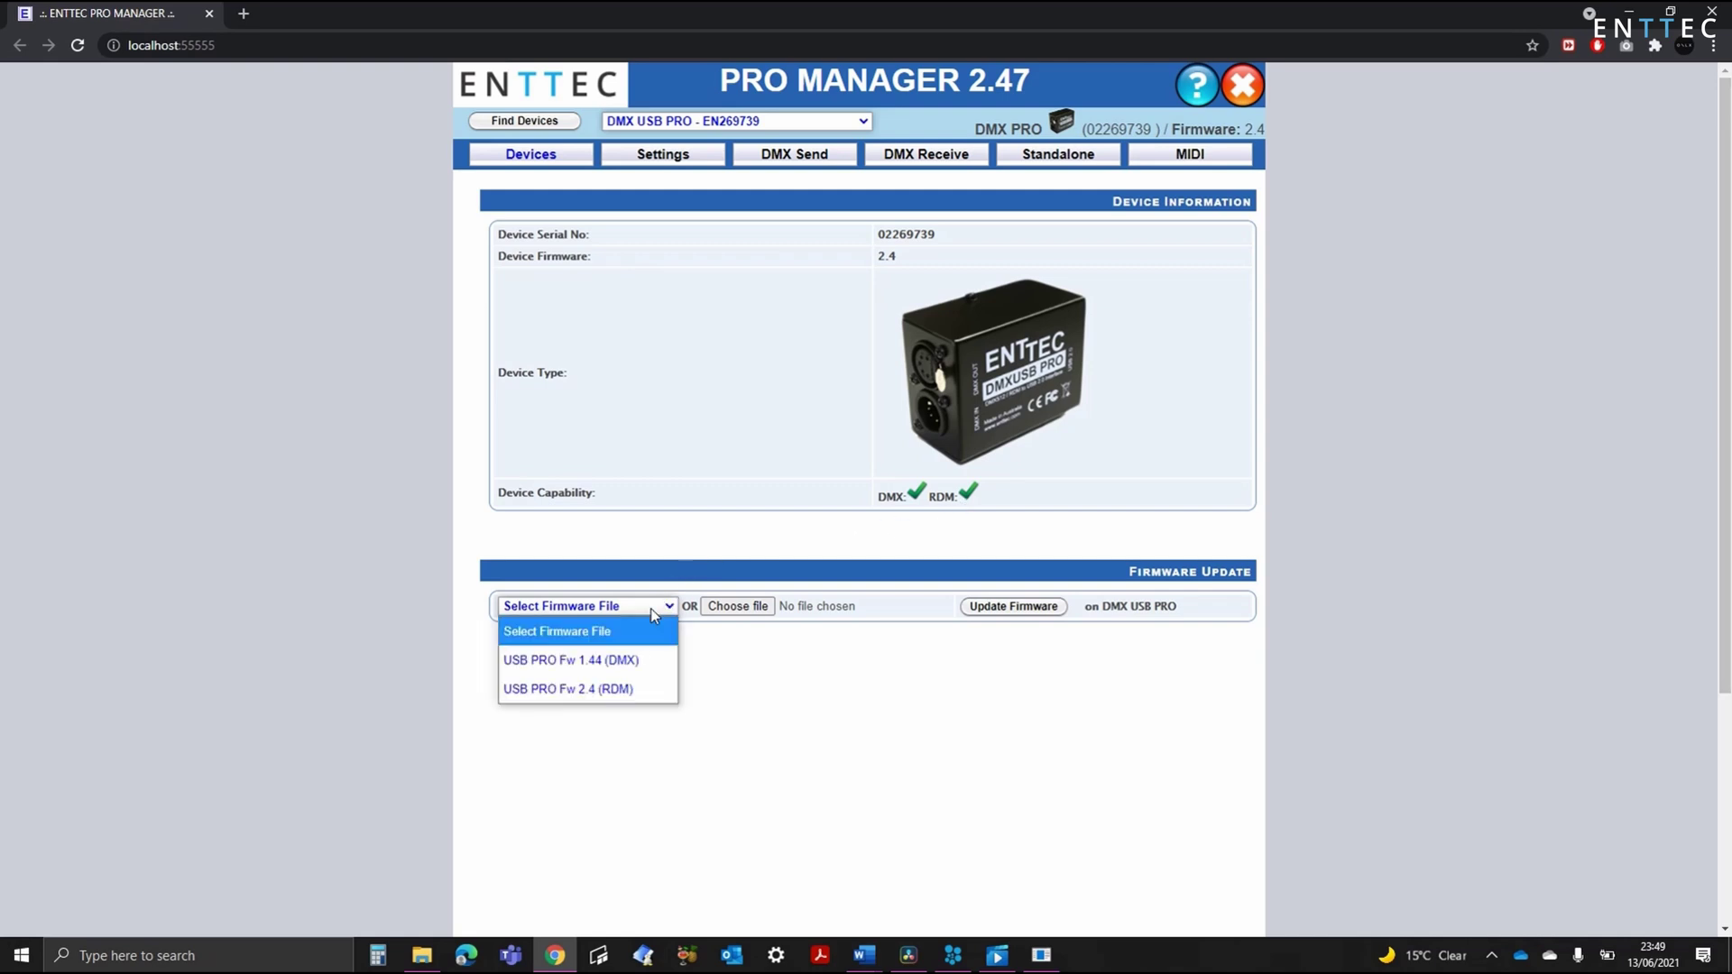
pyautogui.click(643, 662)
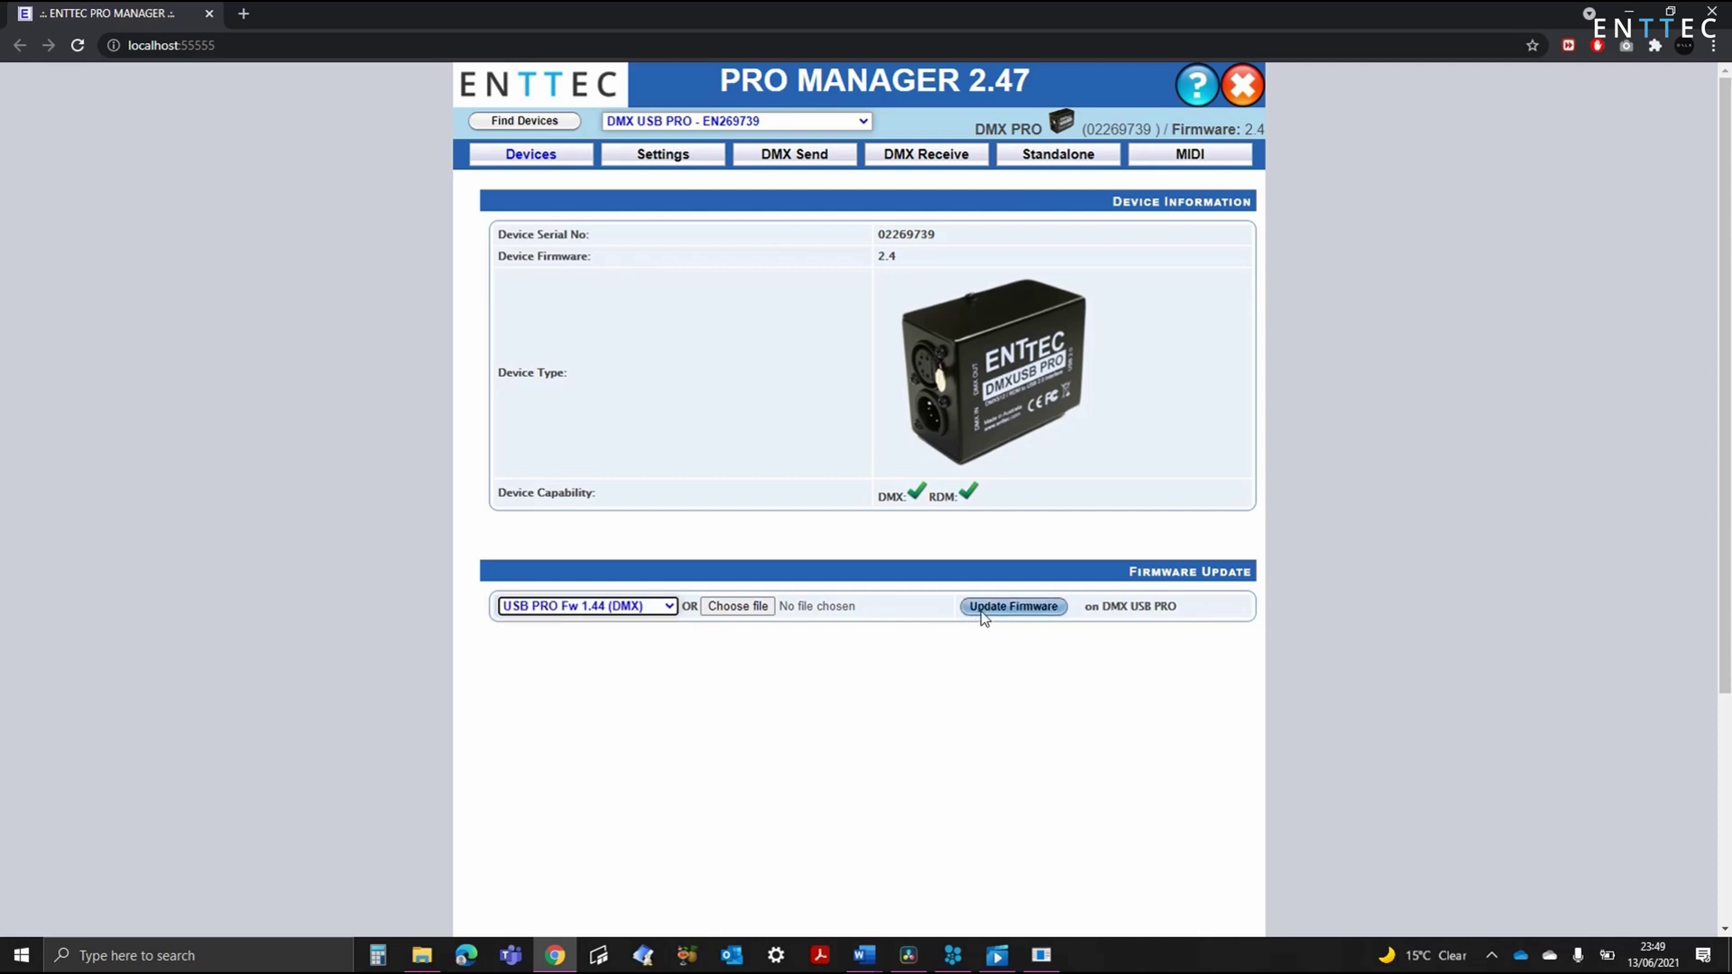
pyautogui.click(1013, 606)
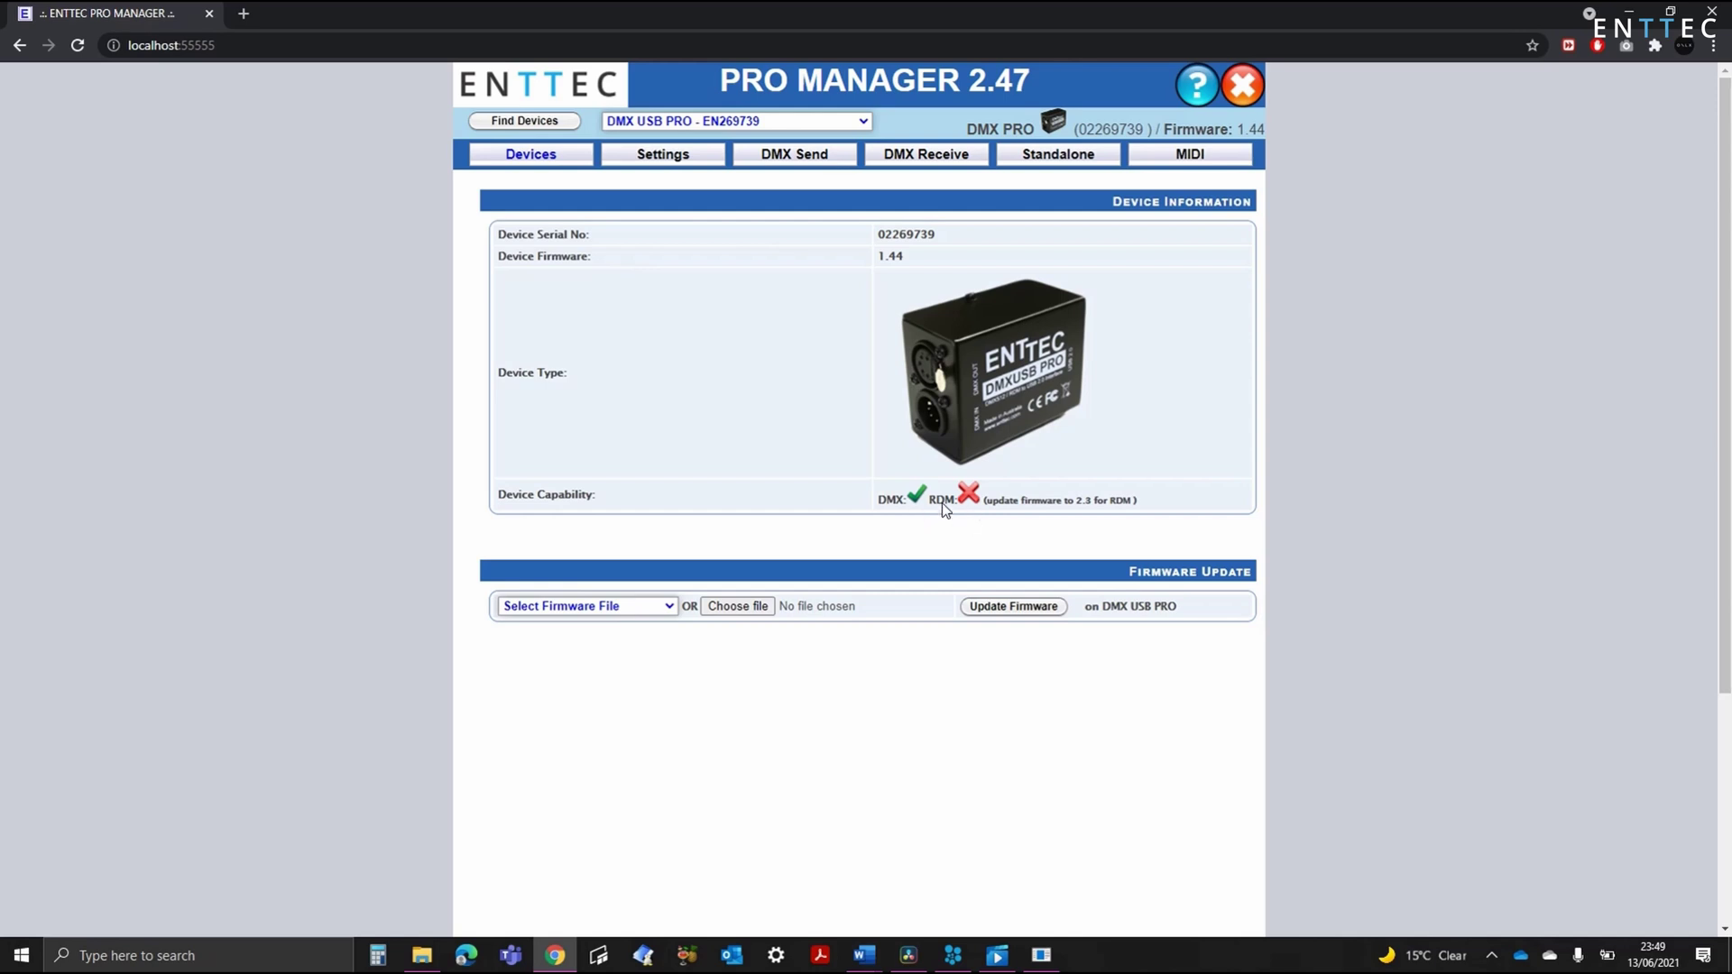
# Set the DMX packet refresh rate to 40 in Settings and save the DMX parameters
pyautogui.click(663, 154)
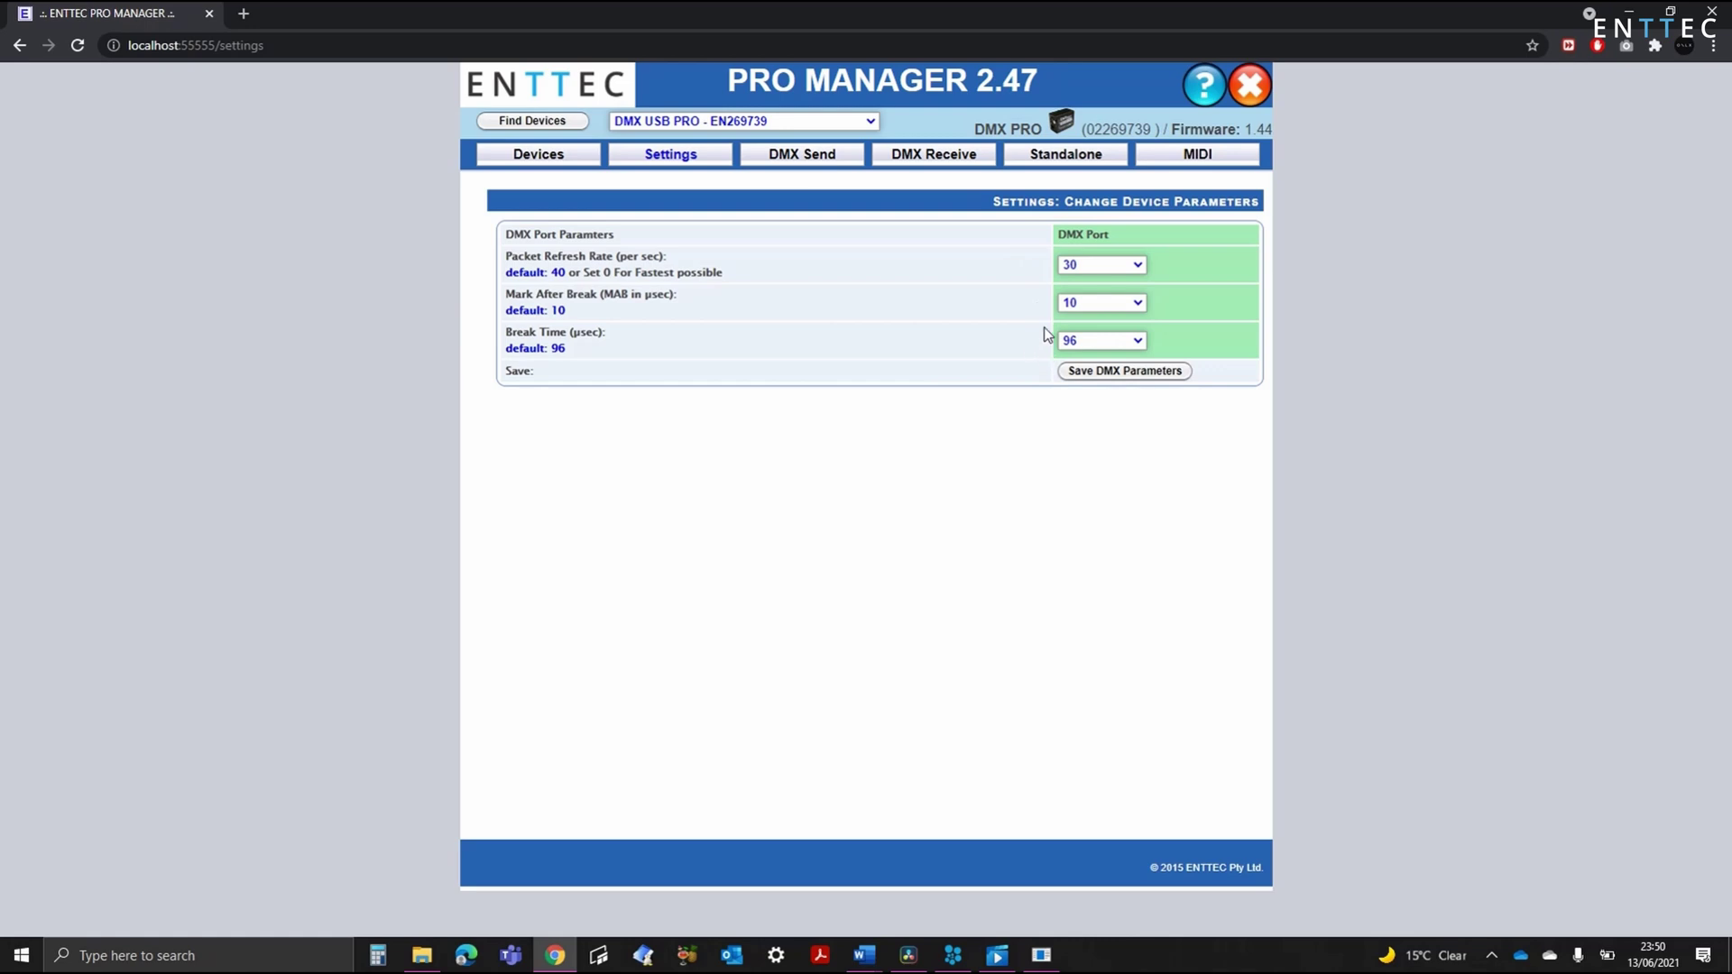
pyautogui.click(1106, 267)
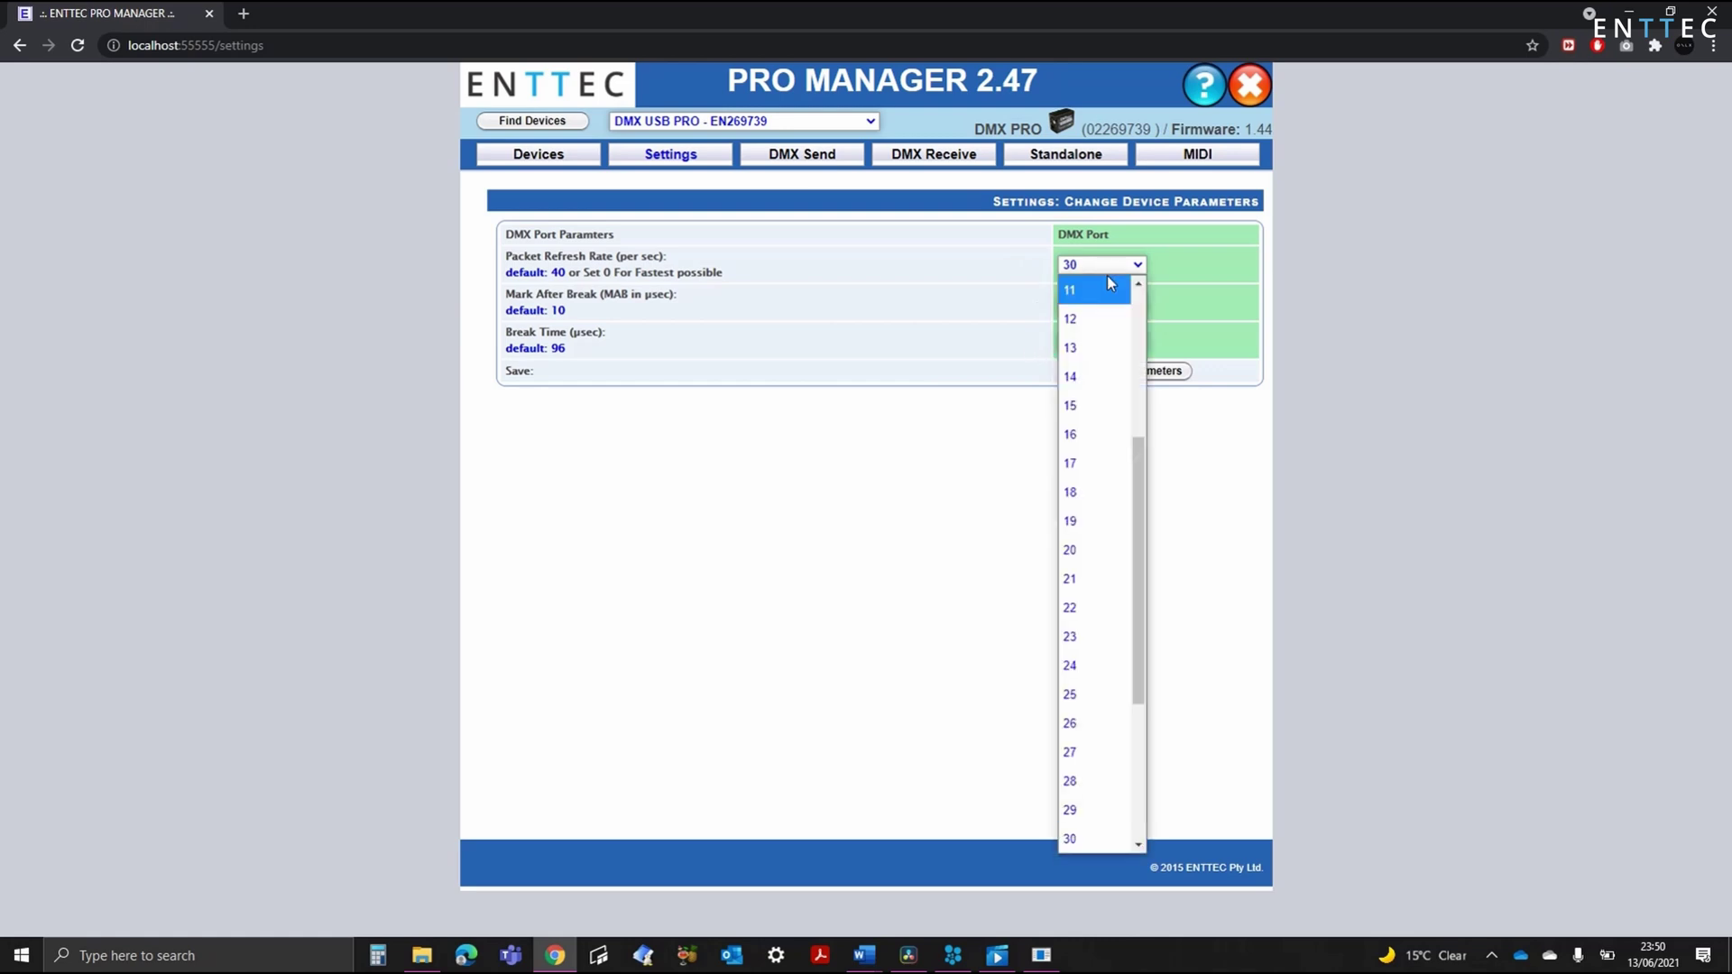
pyautogui.moveTo(1141, 480); pyautogui.dragTo(1137, 636)
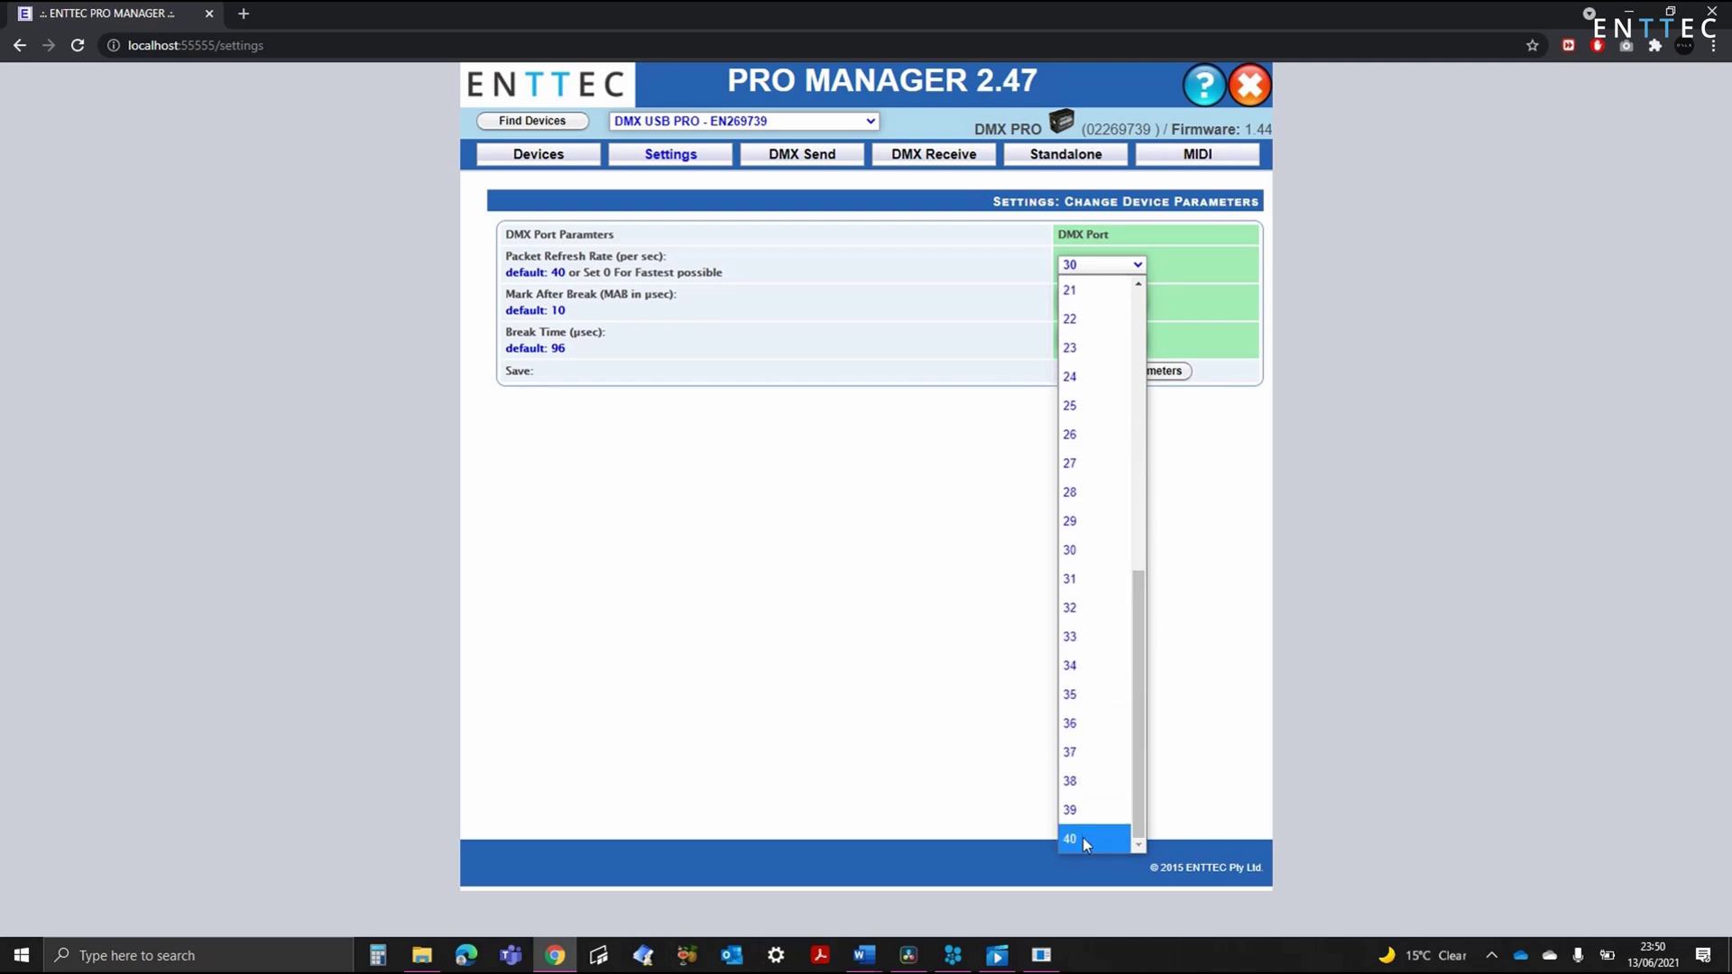
pyautogui.click(1083, 837)
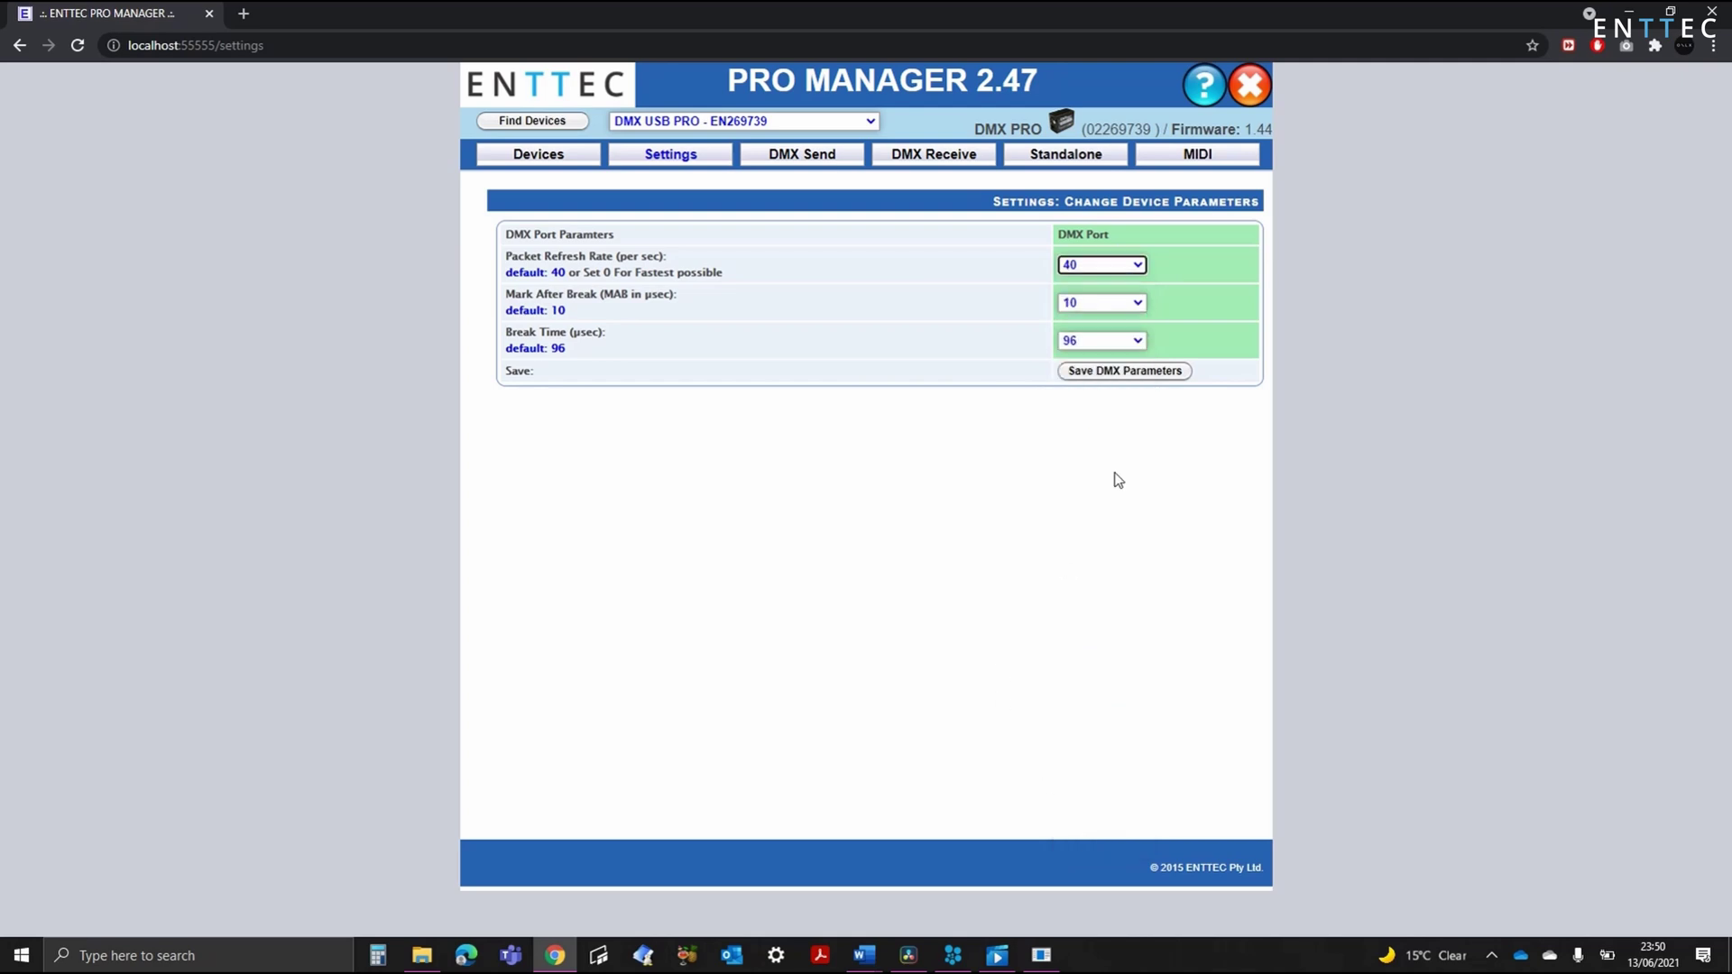
pyautogui.click(1181, 377)
# Go to DMX Send and try Test Patterns as the source, viewing its pattern list
pyautogui.click(803, 154)
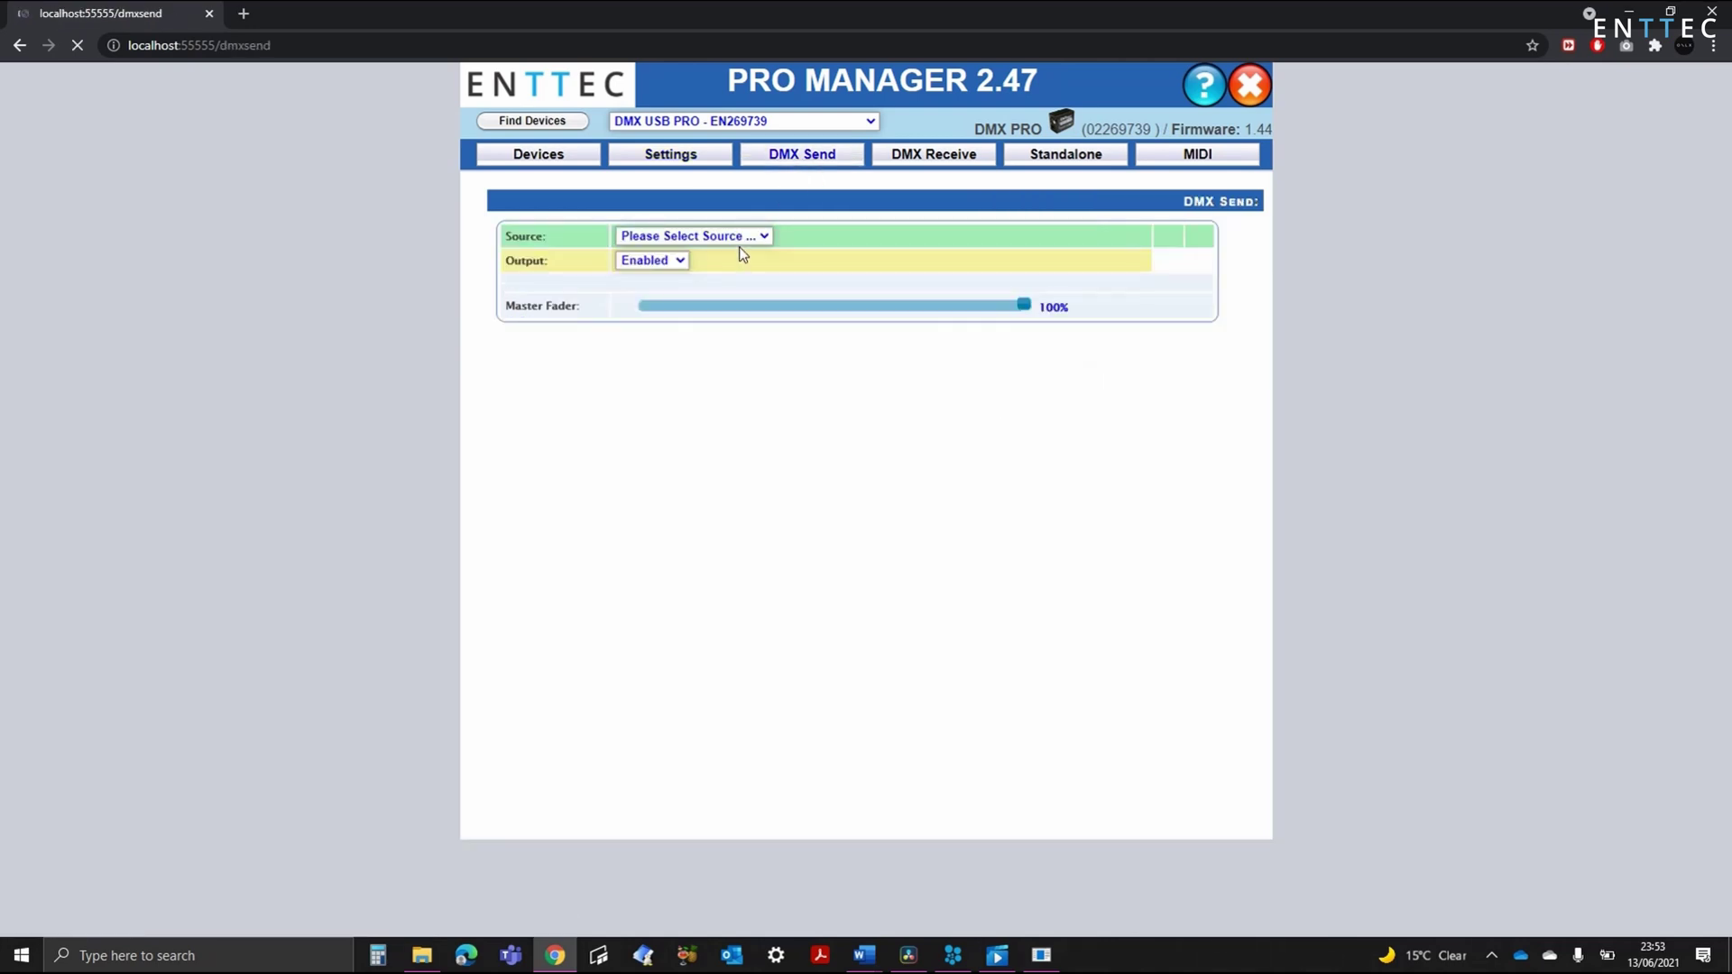
pyautogui.click(741, 238)
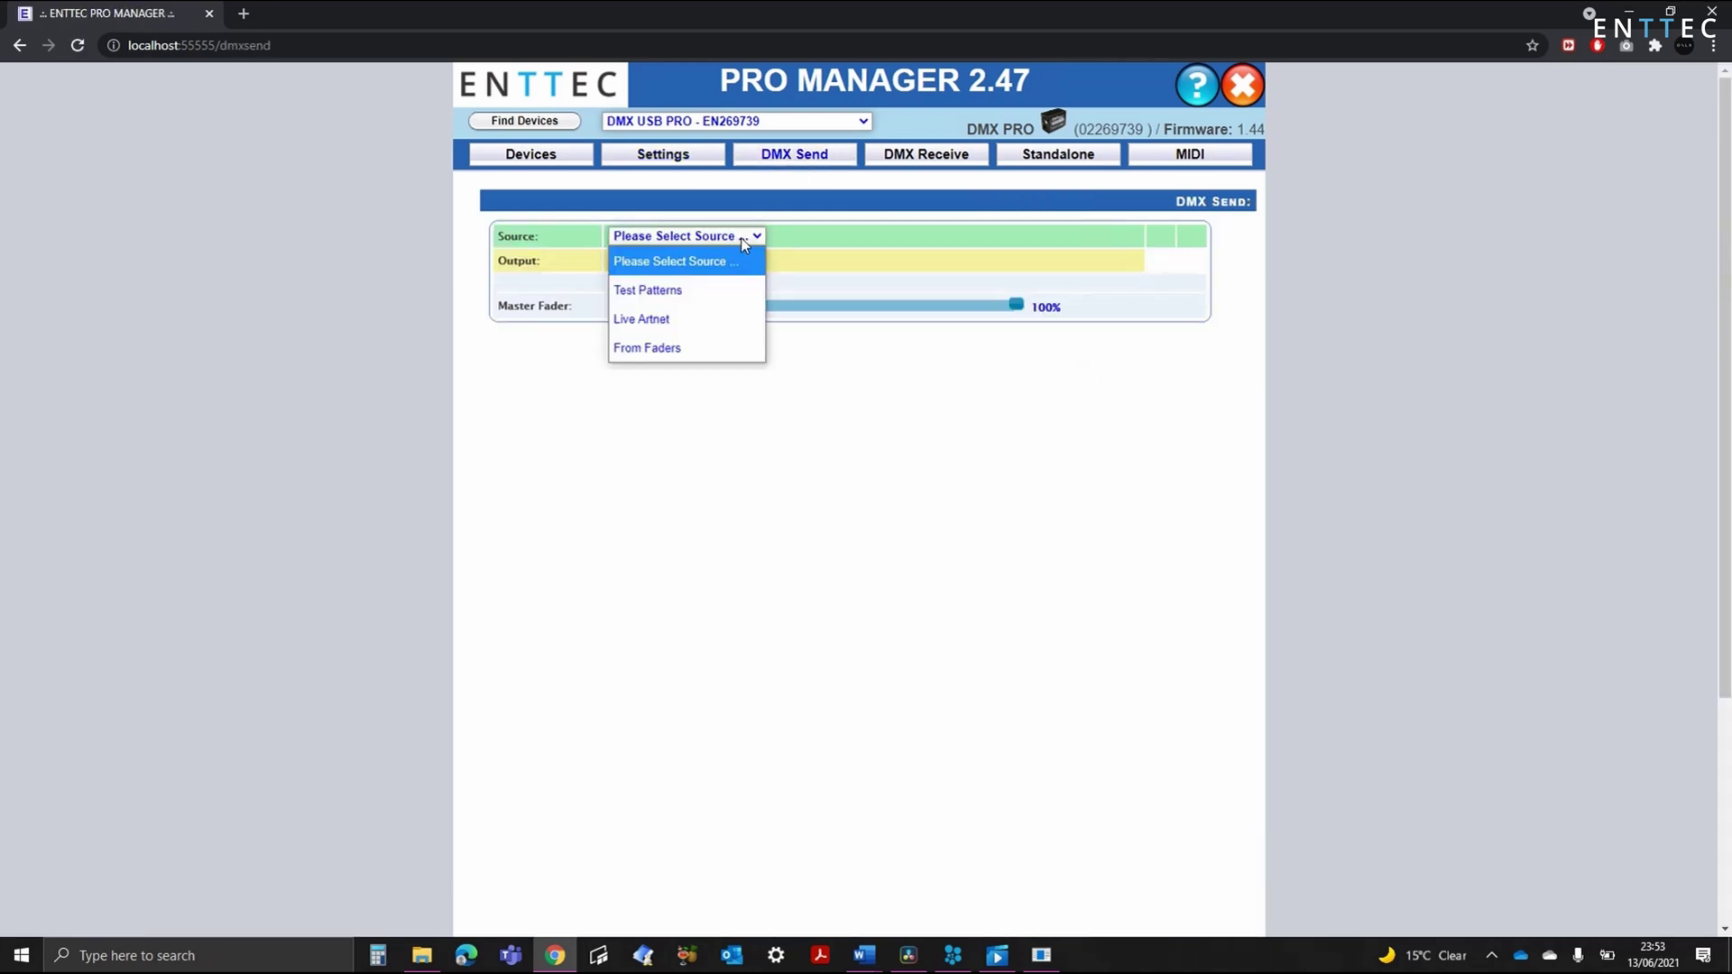
pyautogui.click(709, 287)
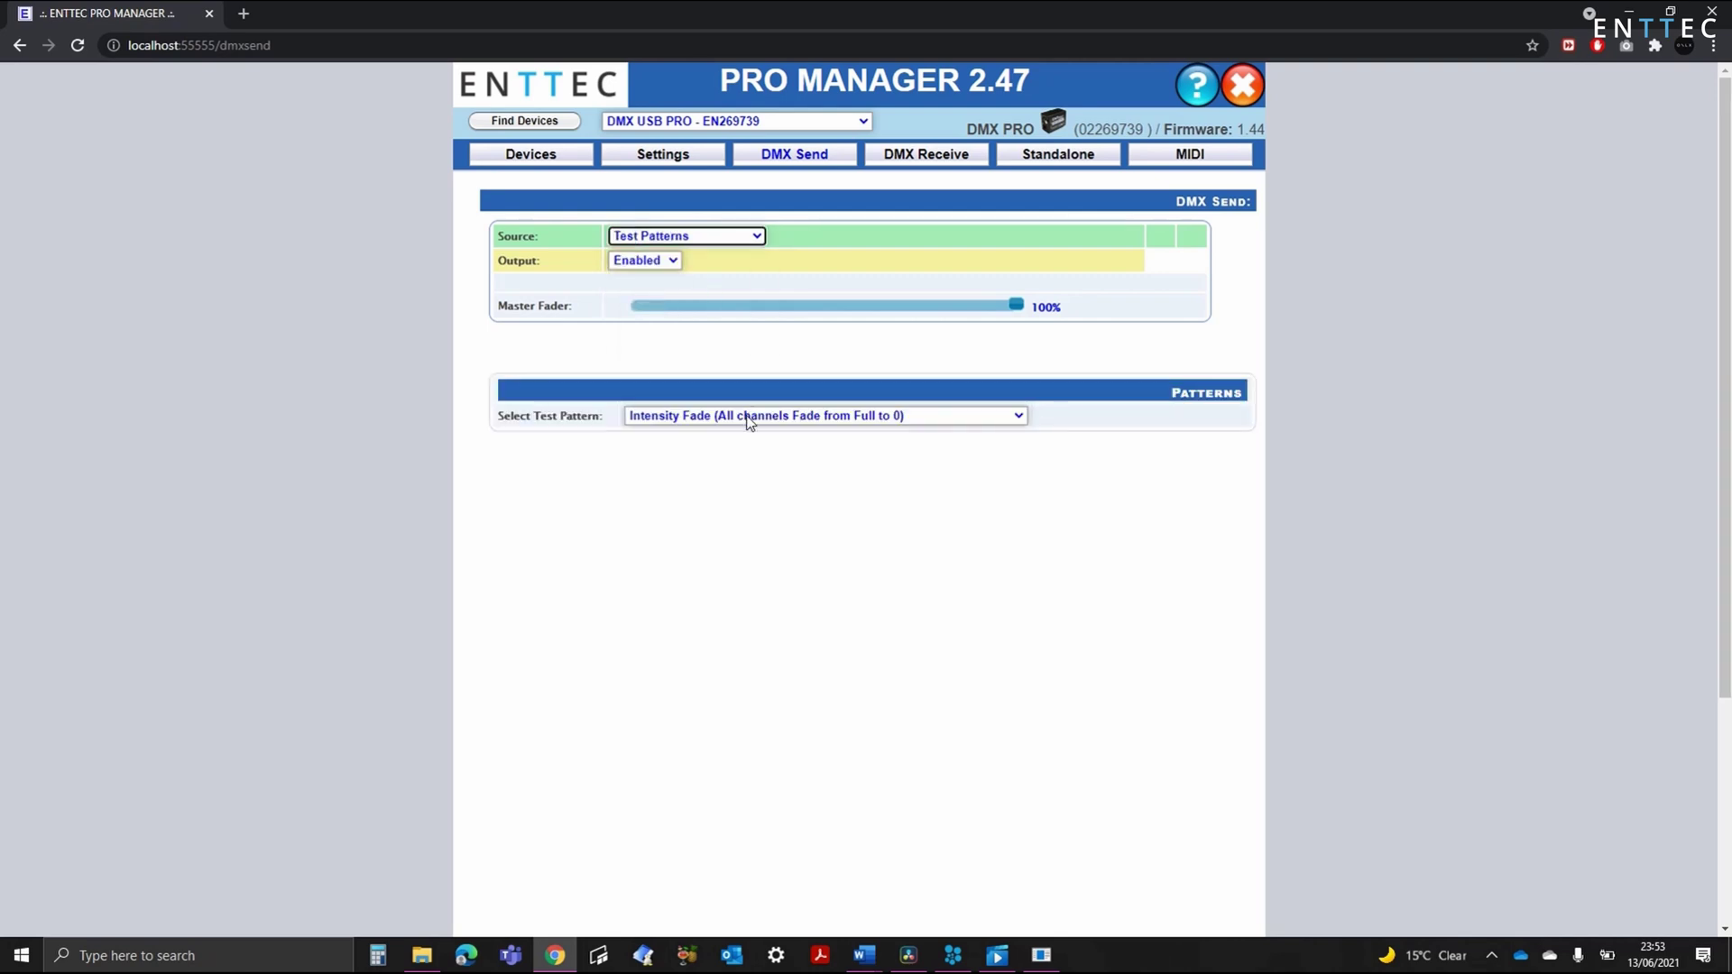
pyautogui.click(748, 418)
# Try Live Artnet and its starting universe list, then settle on From Faders
pyautogui.click(741, 257)
pyautogui.click(682, 314)
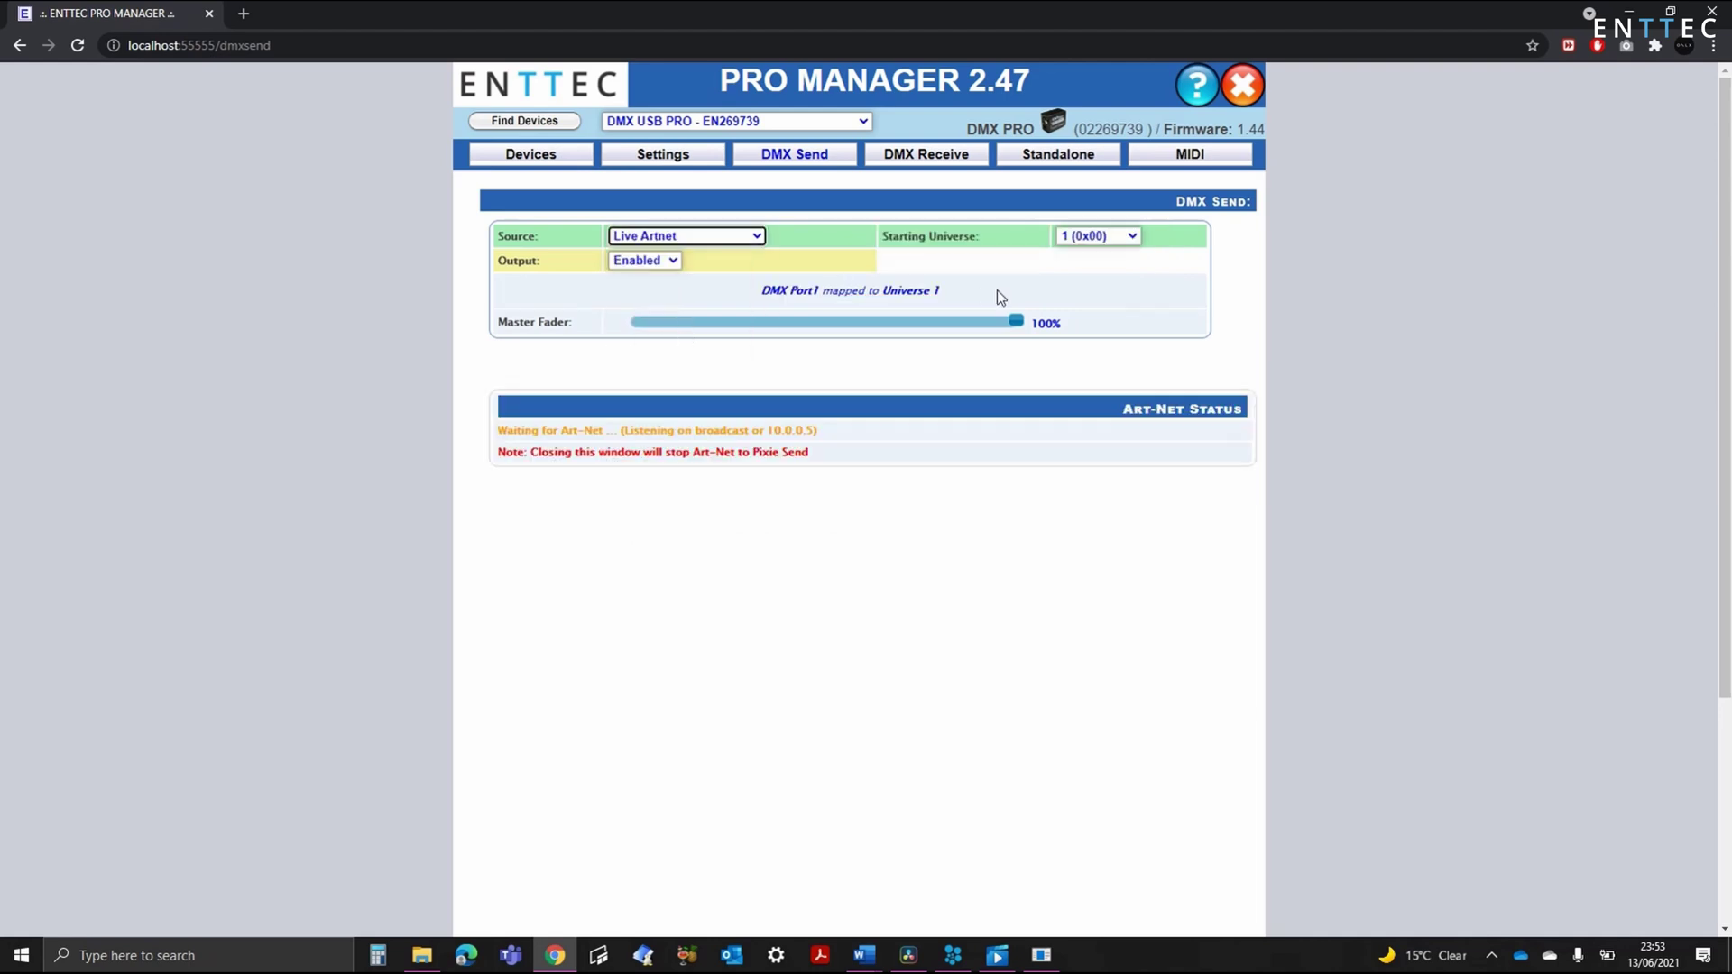
pyautogui.click(1126, 239)
pyautogui.click(942, 285)
pyautogui.click(721, 242)
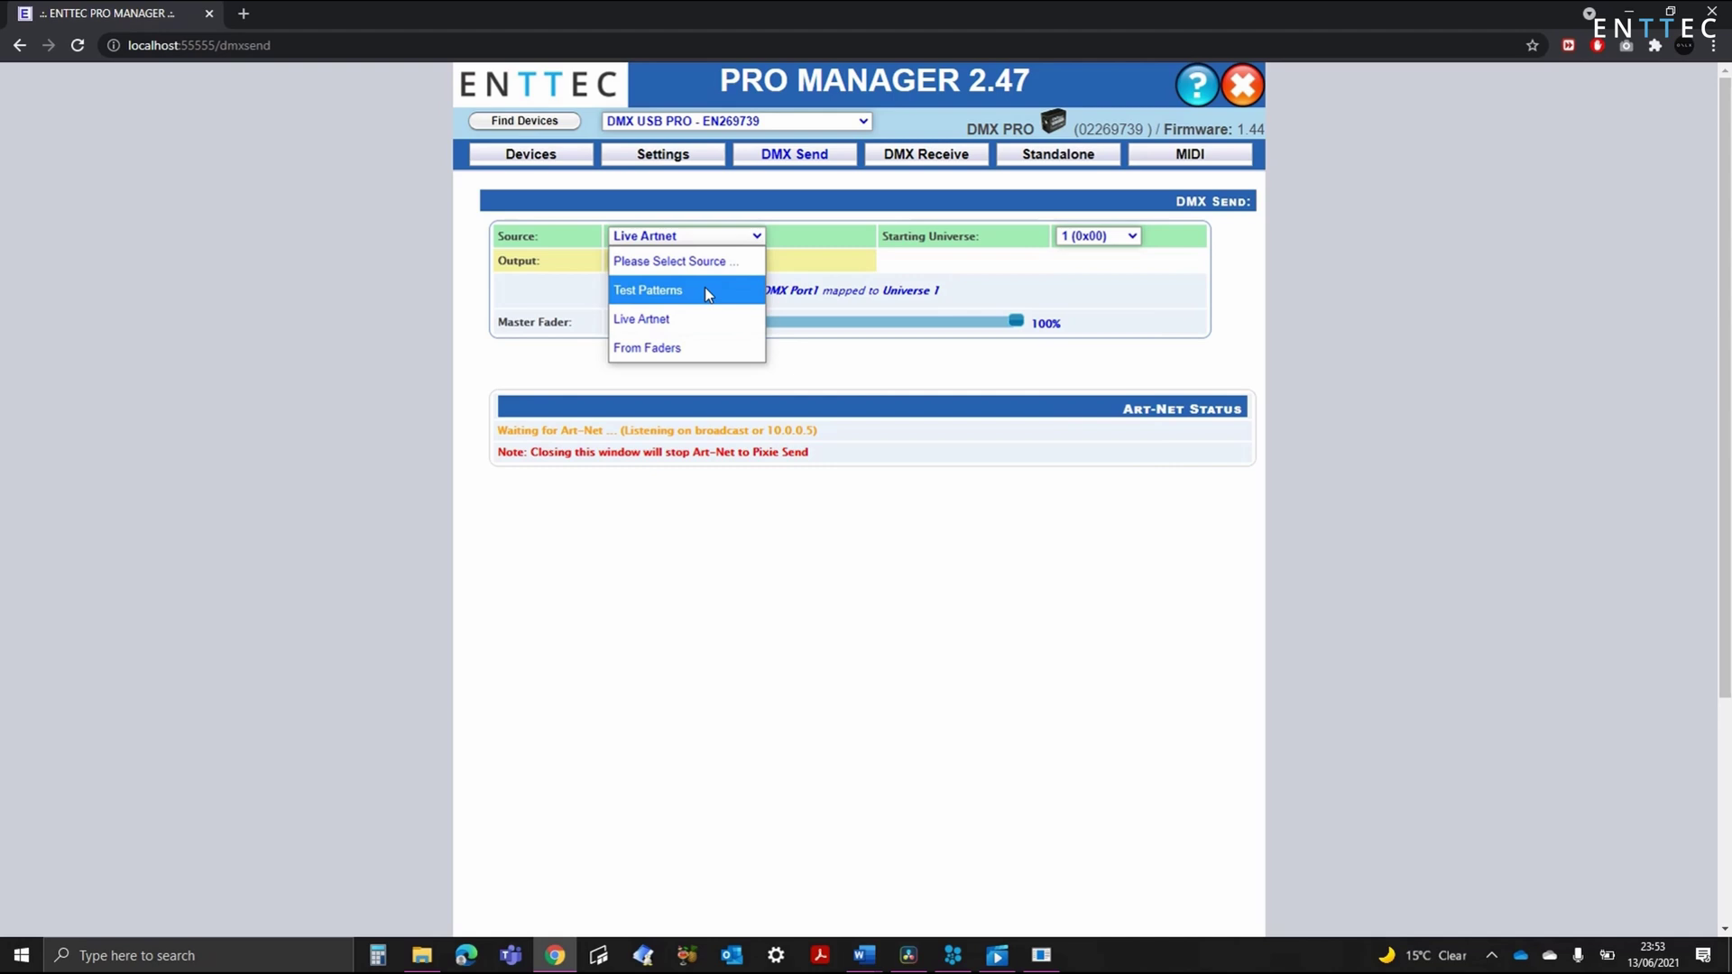
pyautogui.click(685, 349)
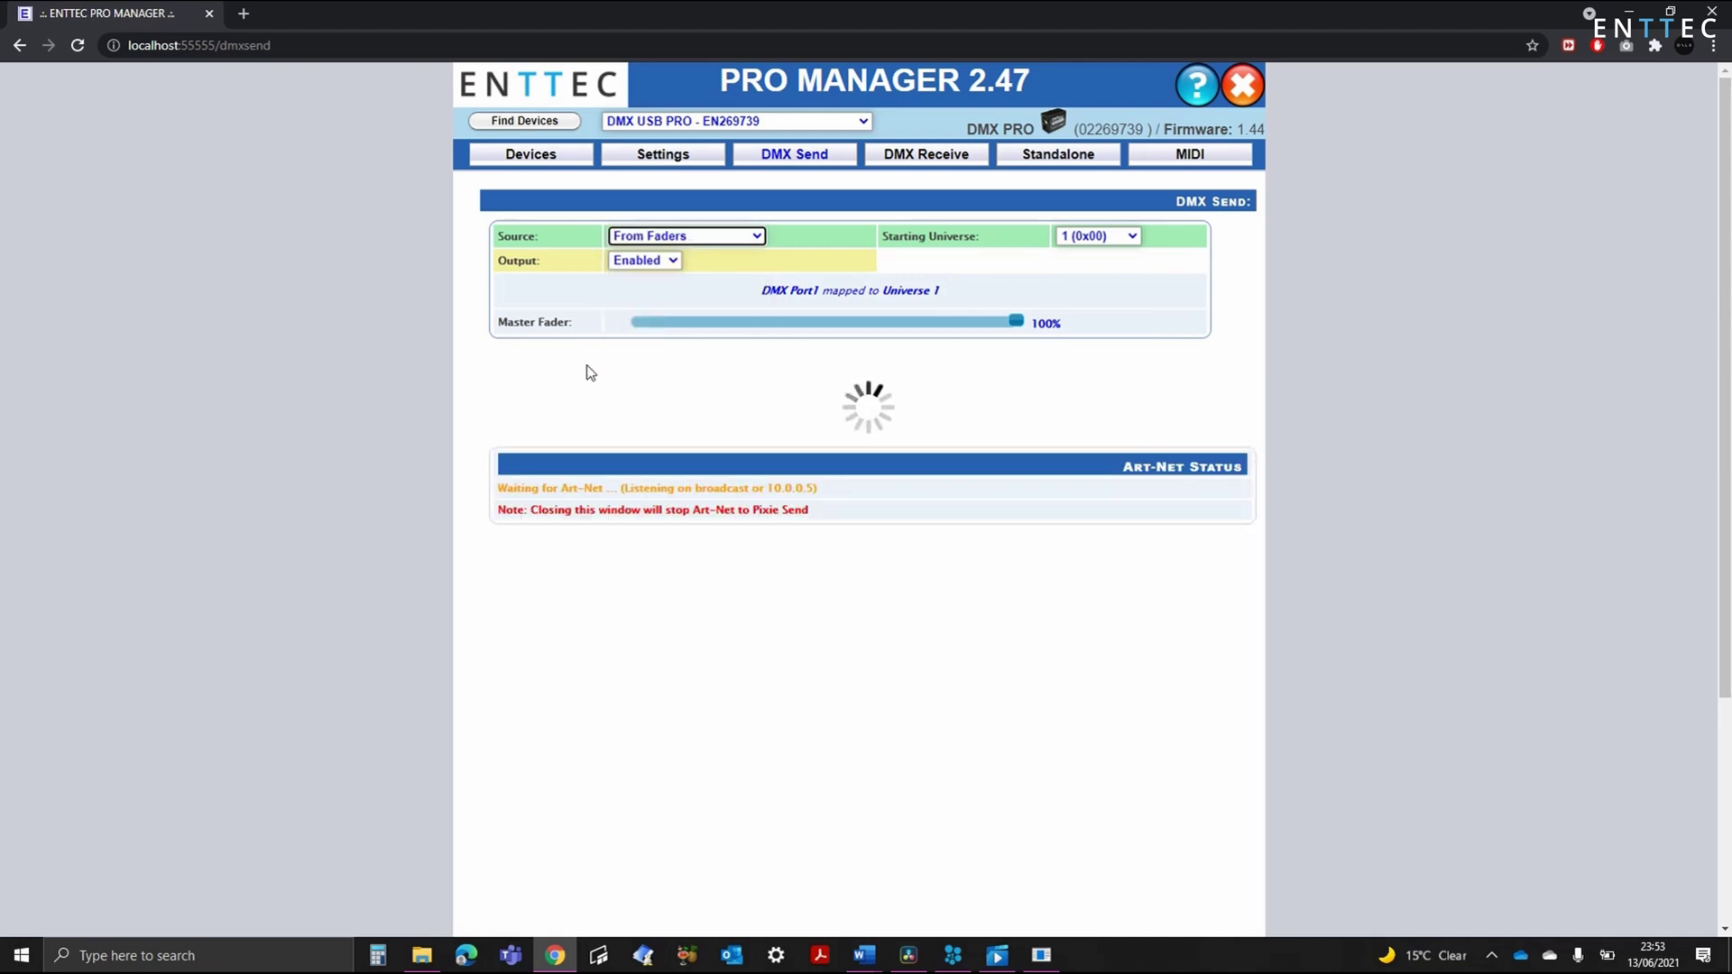
# Raise faders for channels 1–5 to 255, 139, 239, 237 and 210
pyautogui.moveTo(532, 669); pyautogui.dragTo(534, 443)
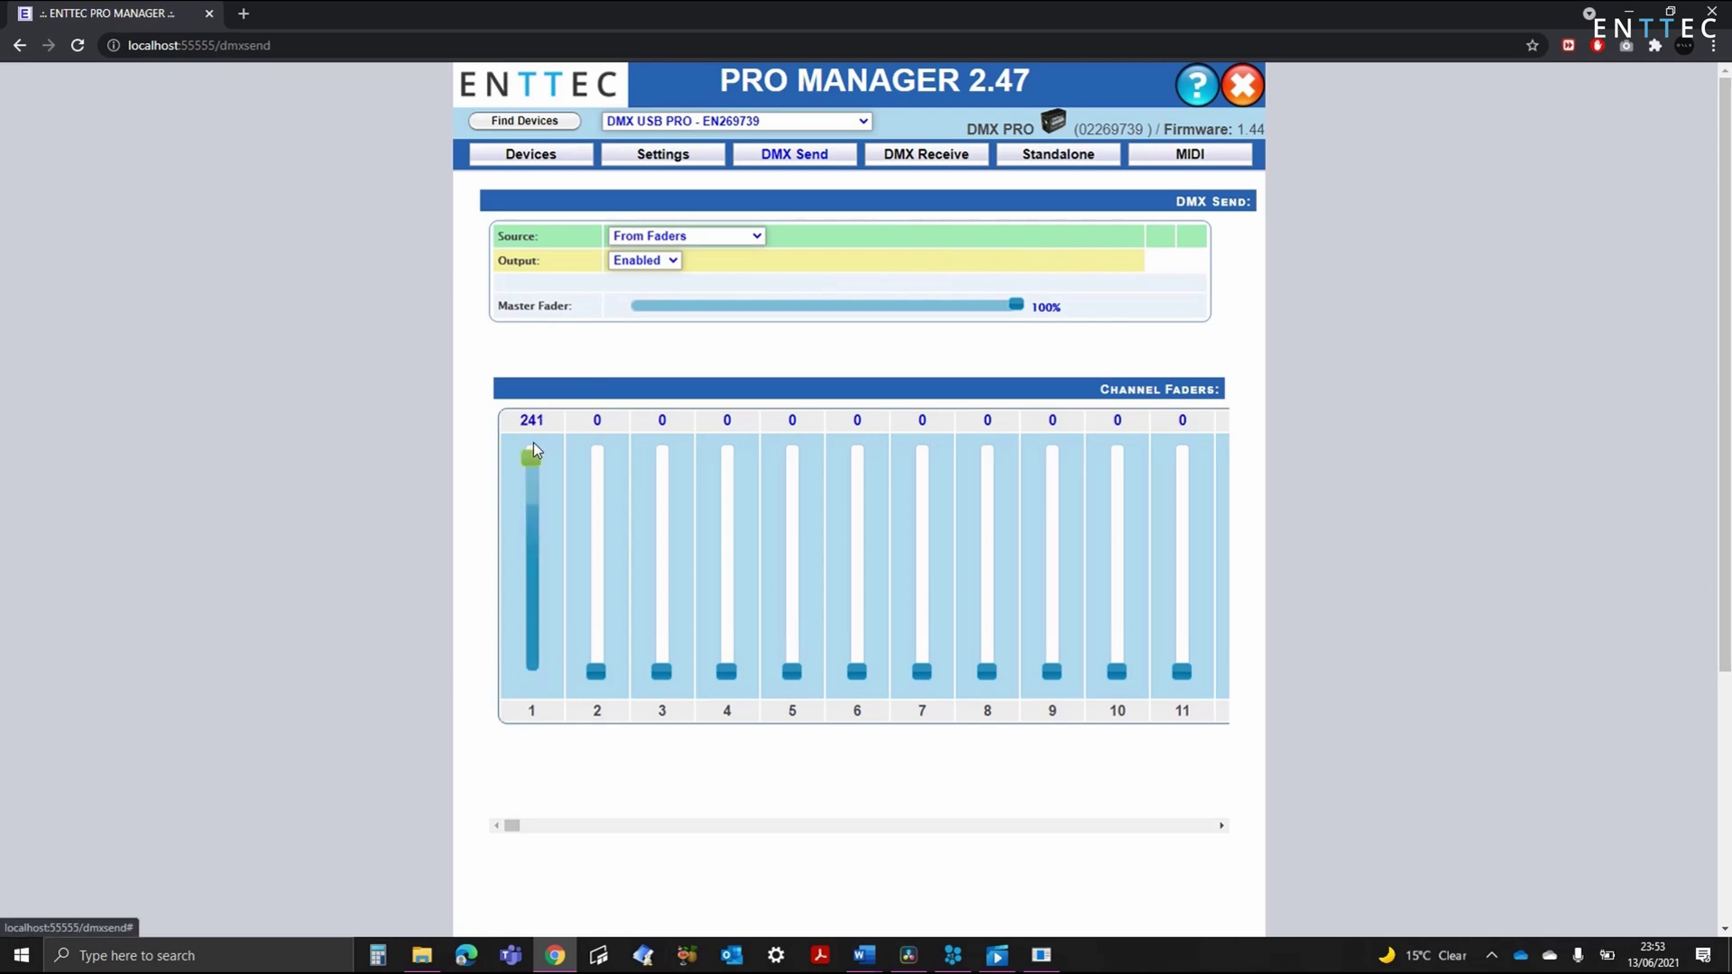
pyautogui.moveTo(595, 673); pyautogui.dragTo(600, 554)
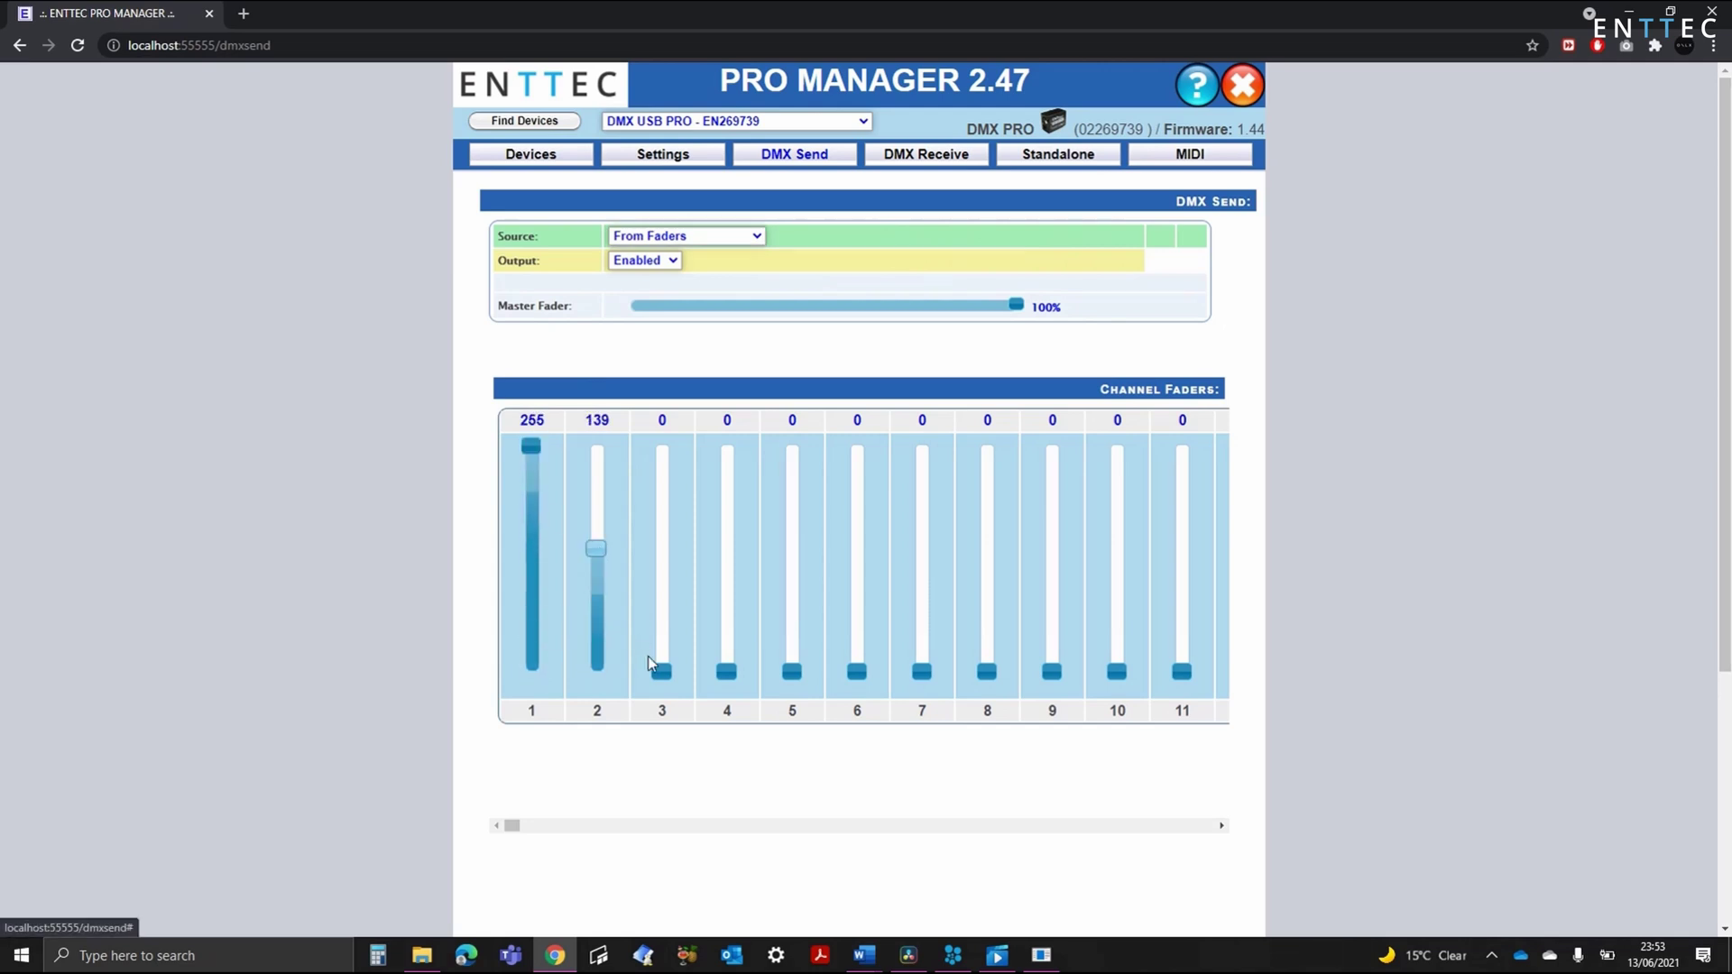
pyautogui.moveTo(661, 674); pyautogui.dragTo(663, 474)
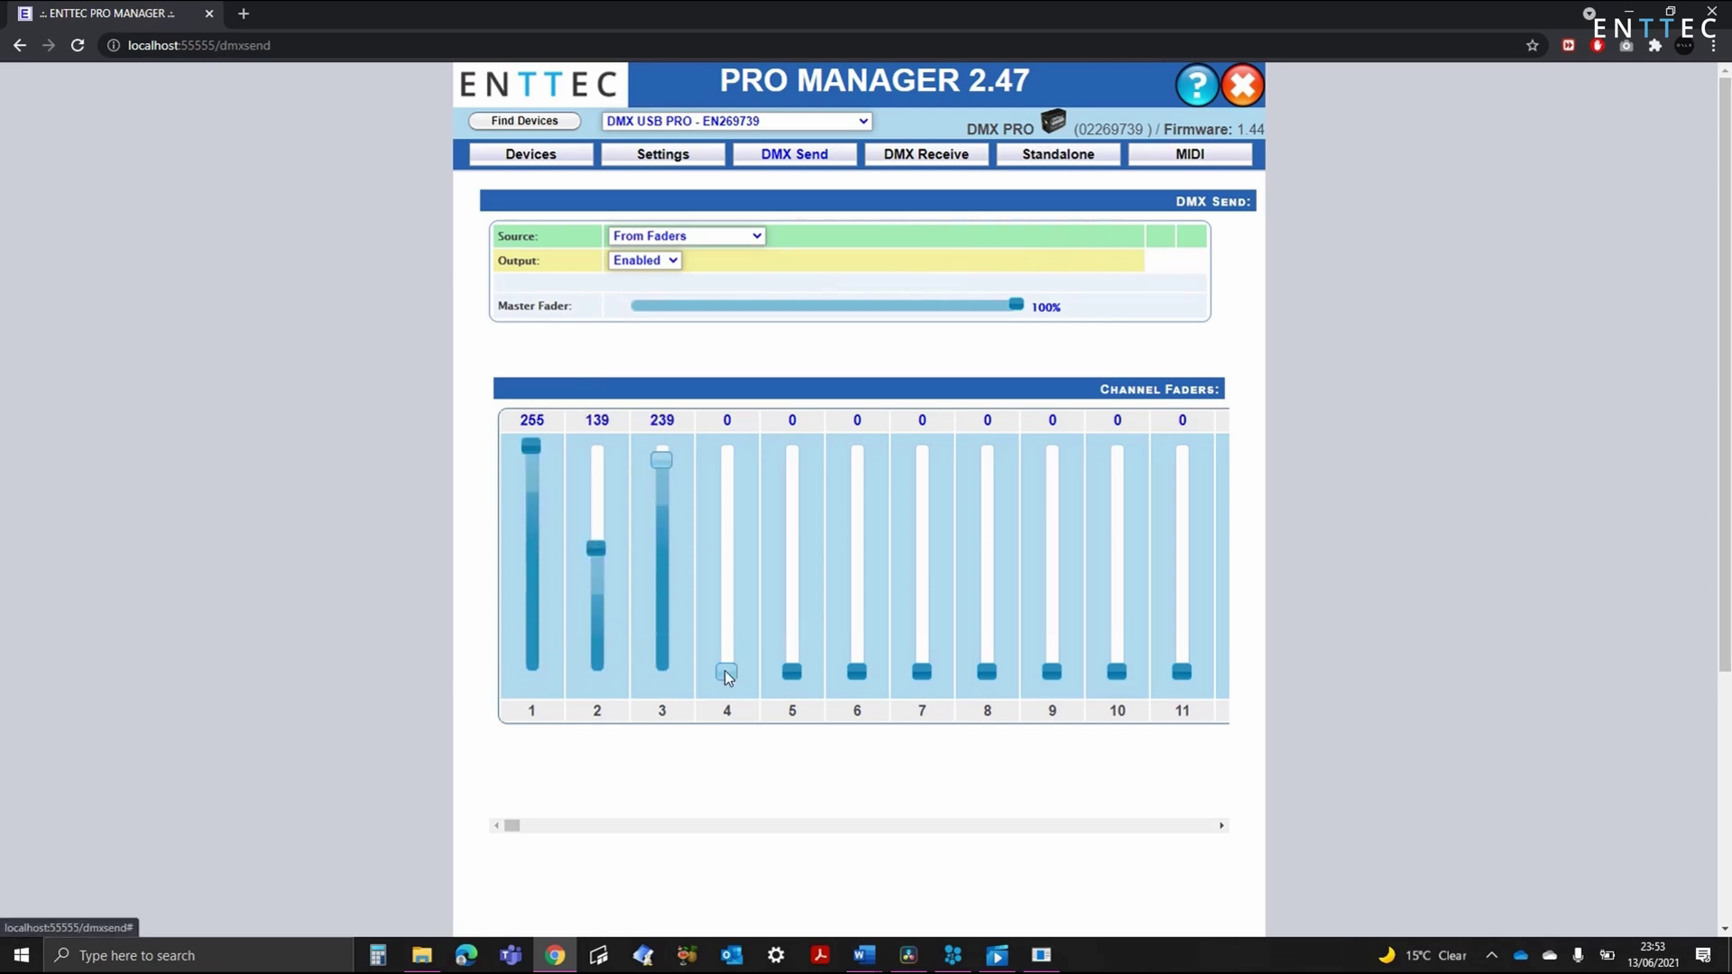
pyautogui.moveTo(727, 670); pyautogui.dragTo(727, 464)
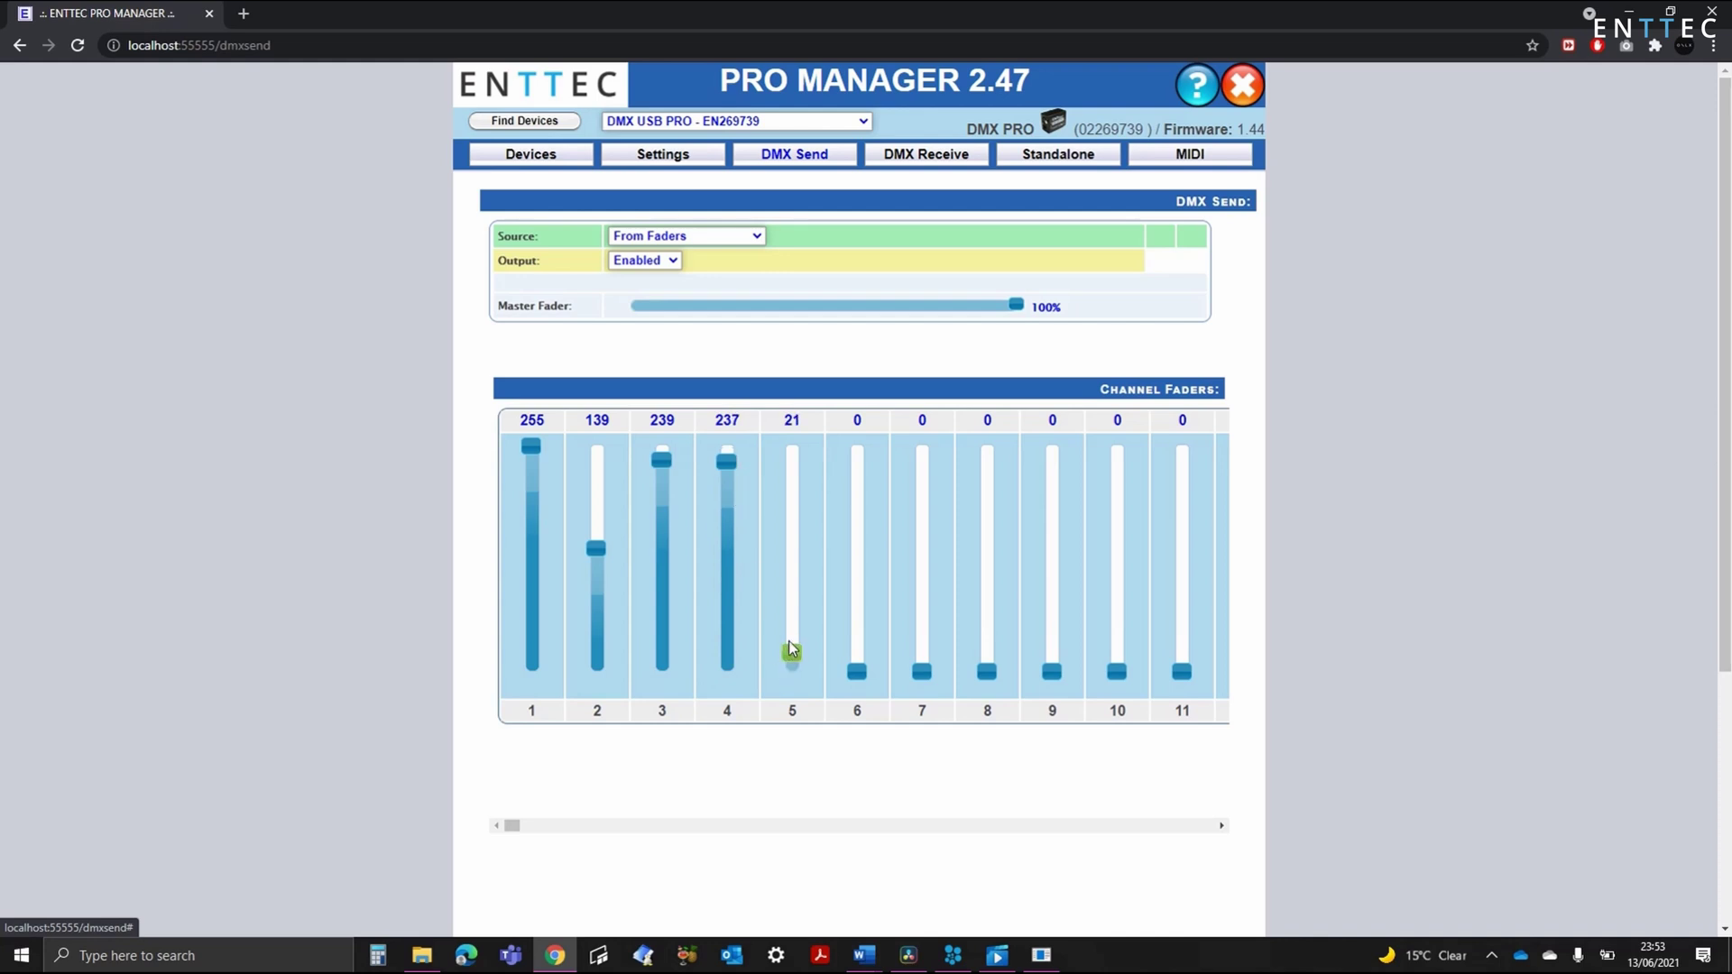
pyautogui.moveTo(789, 670); pyautogui.dragTo(792, 491)
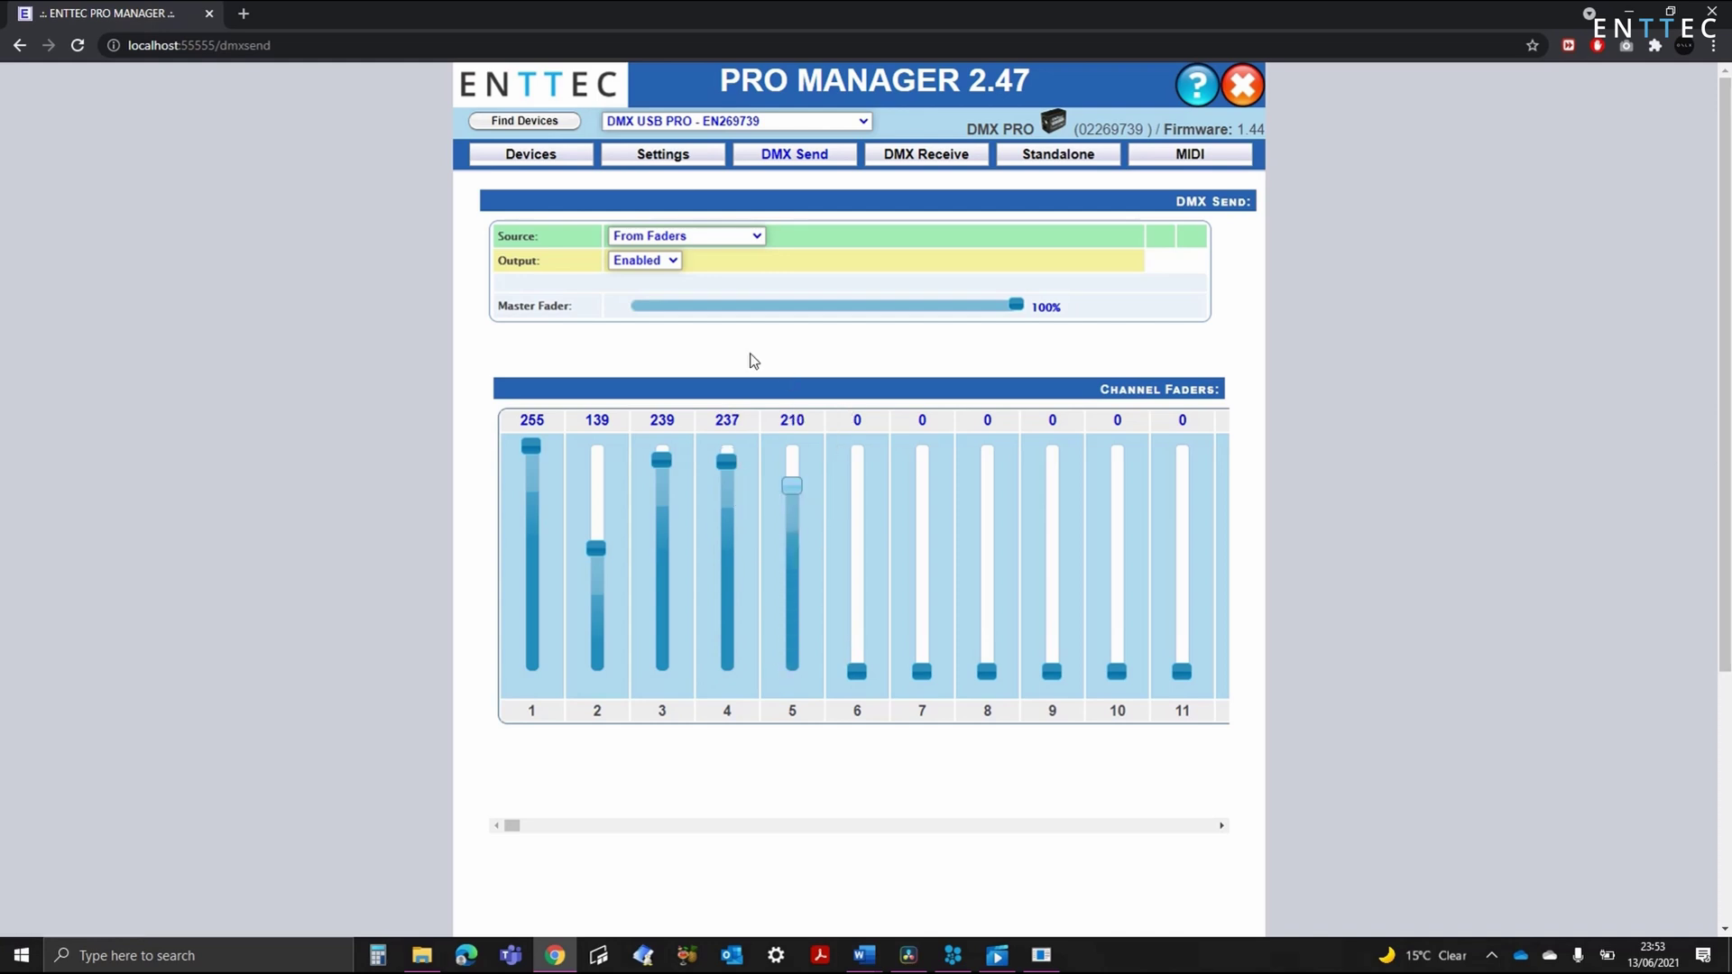